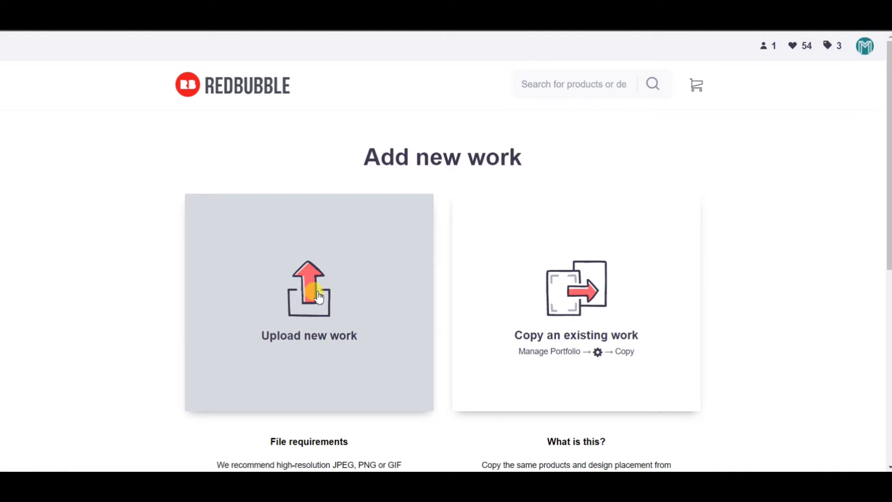
# - Upload the image file Make as a new work and start editing its title
pyautogui.click(317, 291)
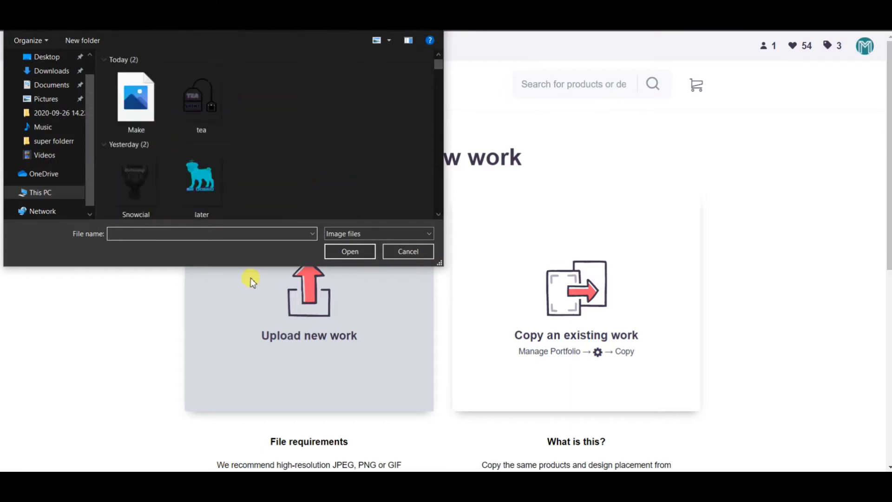
pyautogui.doubleClick(138, 109)
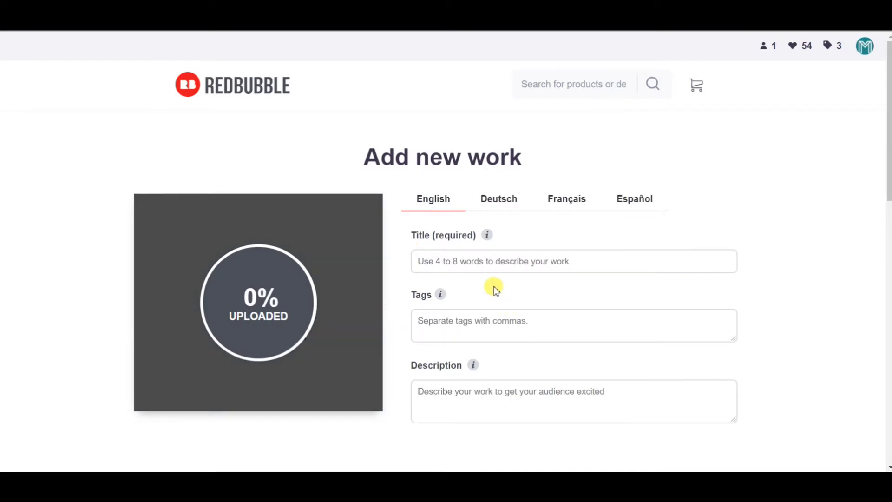
pyautogui.click(498, 263)
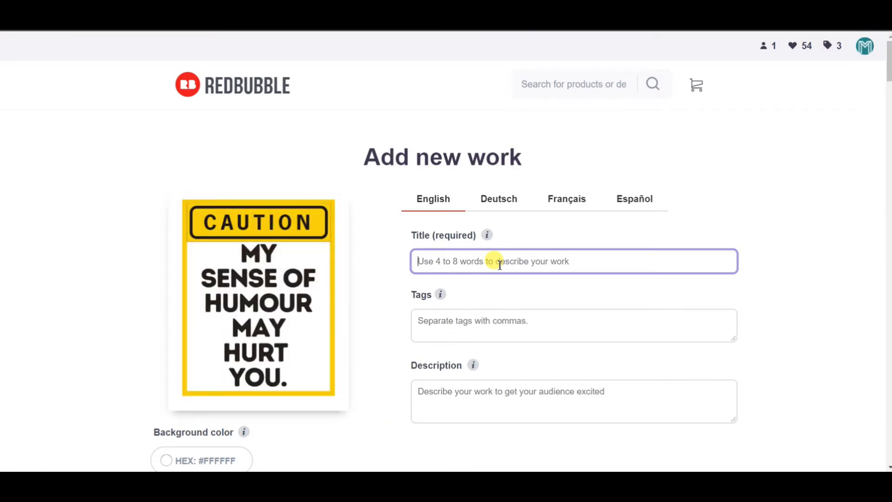
pyautogui.write('cA')
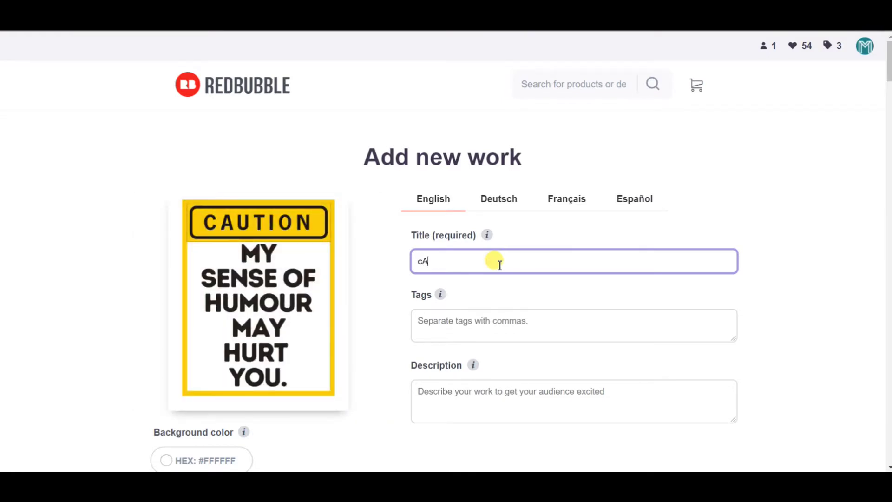
pyautogui.write('USION')
pyautogui.press('BackSpace')
pyautogui.press('BackSpace')
pyautogui.press('BackSpace')
pyautogui.press('BackSpace')
pyautogui.press('BackSpace')
pyautogui.press('BackSpace')
pyautogui.press('BackSpace')
pyautogui.press('BackSpace')
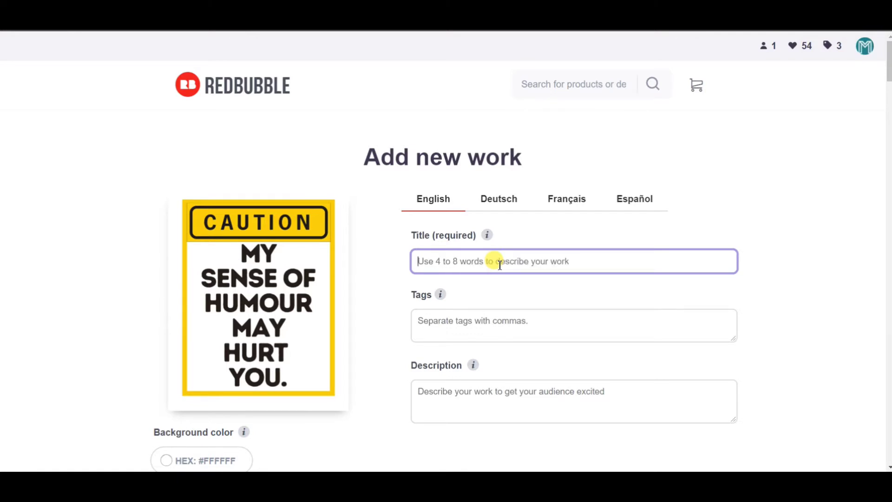
pyautogui.write('ca')
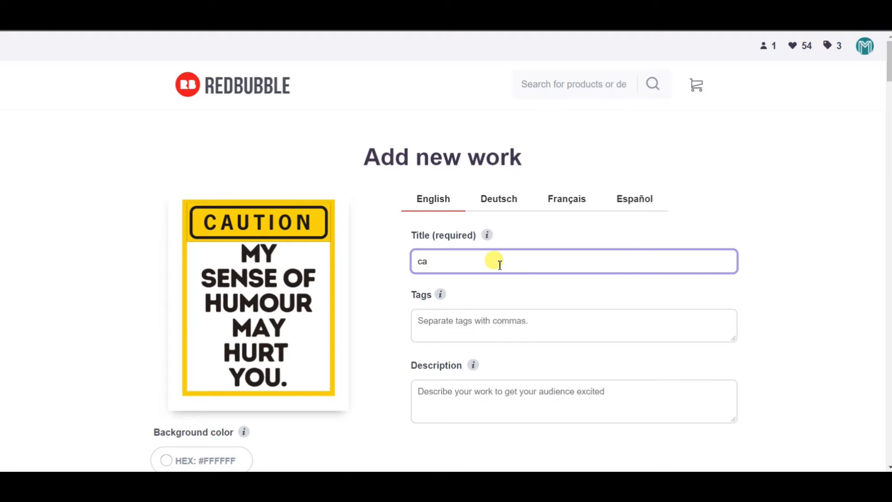
pyautogui.press('BackSpace')
pyautogui.press('BackSpace')
# - Enter the work's title as "Causion My sense of humour may hurt you Funny Text art."
pyautogui.write('Causion My sense')
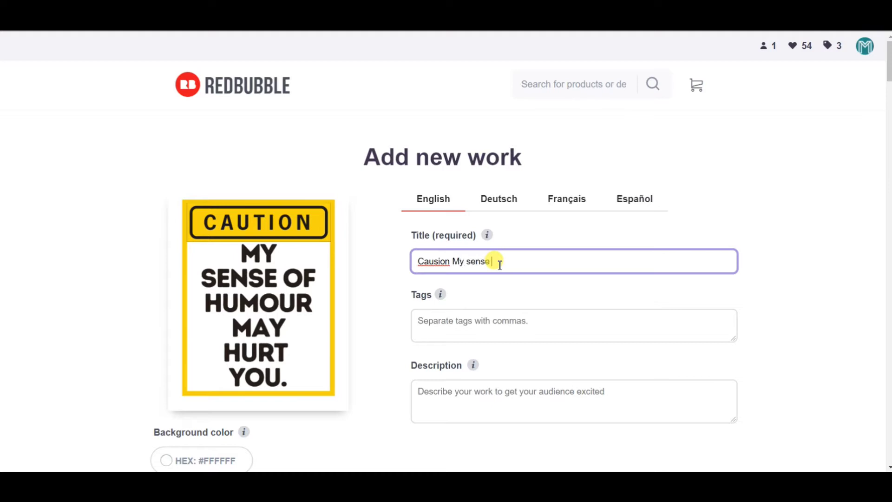
pyautogui.write(' of humour may hurt you Funn')
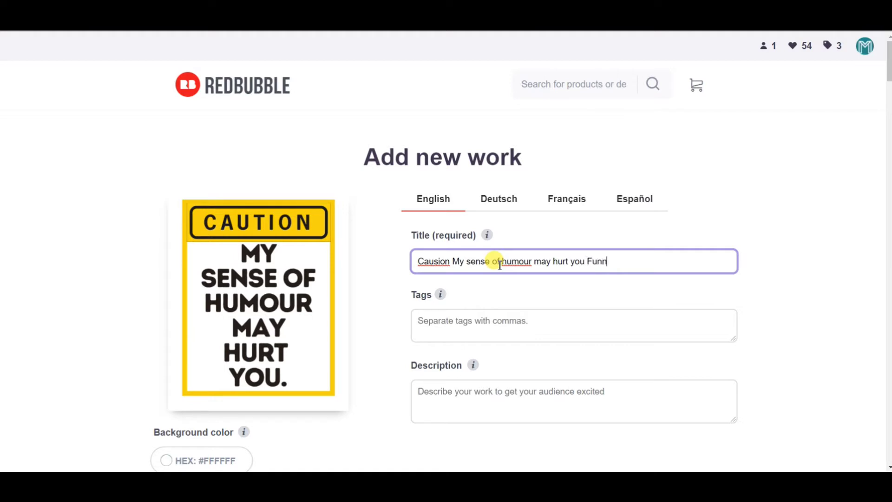
pyautogui.write('y Text art.')
# - Search Google for "redbubble tag generator" in a new tab and open the Merch Titans RedBubble tag tool
pyautogui.hotkey('ctrl', 't')
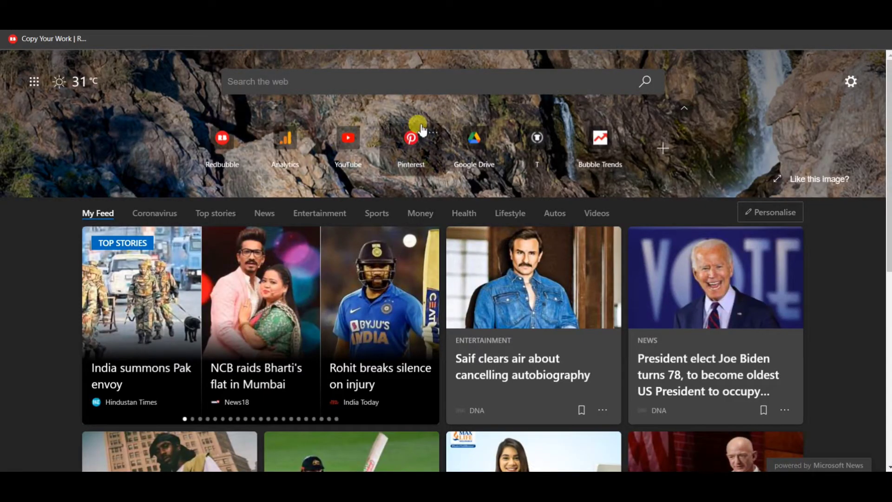
pyautogui.write('goo')
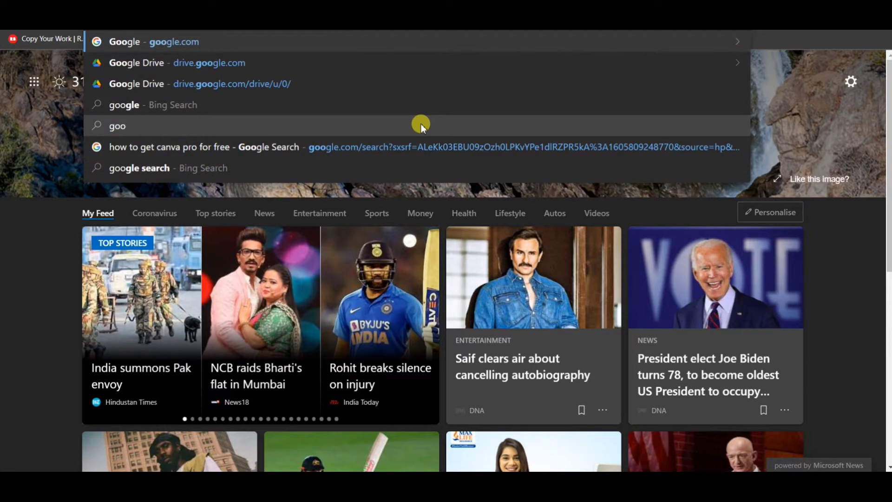
pyautogui.press('Return')
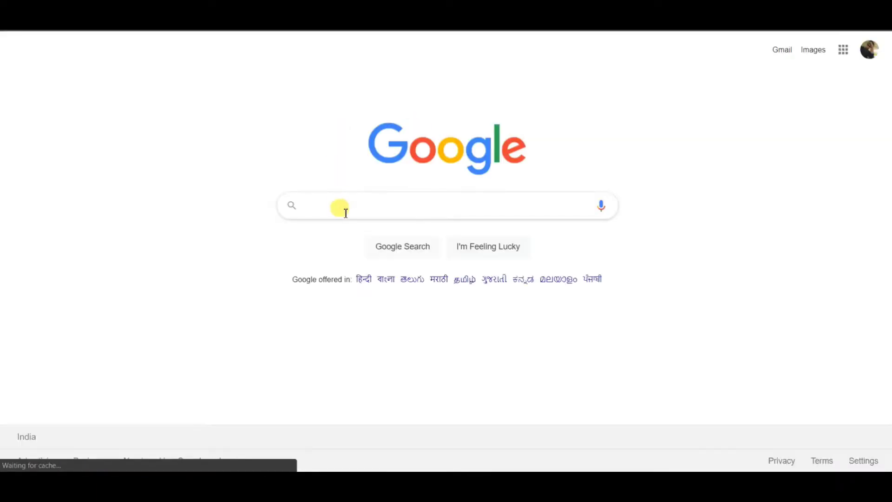
pyautogui.write('red')
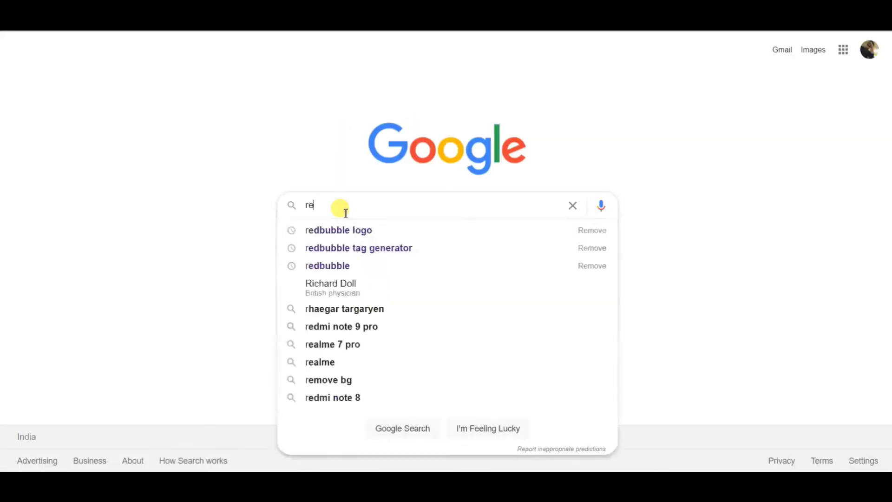
pyautogui.click(364, 248)
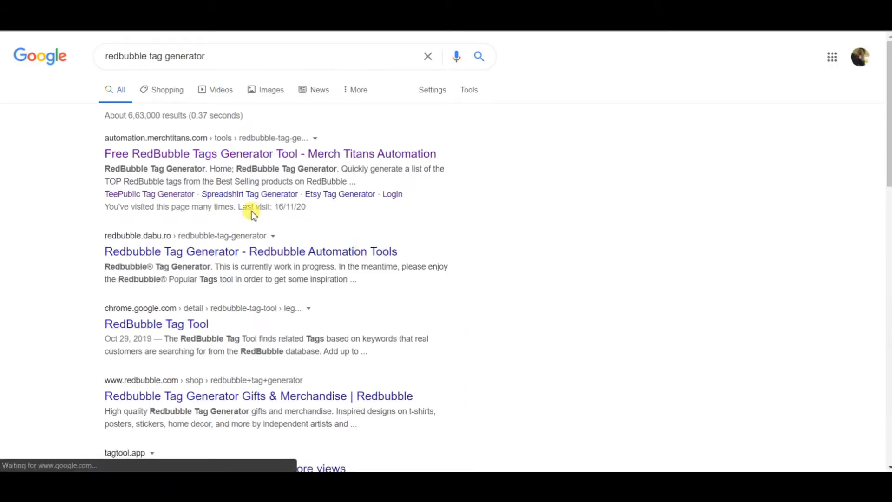
pyautogui.click(292, 163)
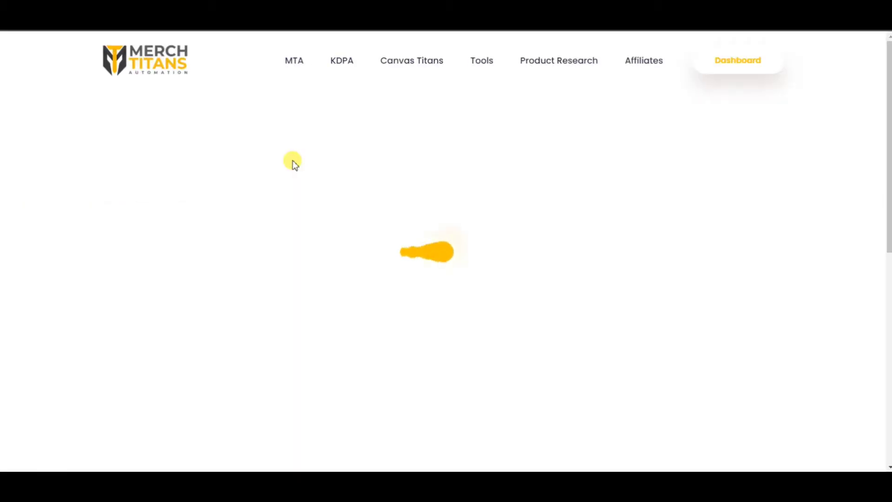
# - Generate RedBubble tags from the base tag "text art"
pyautogui.scroll(-3, 277, 207)
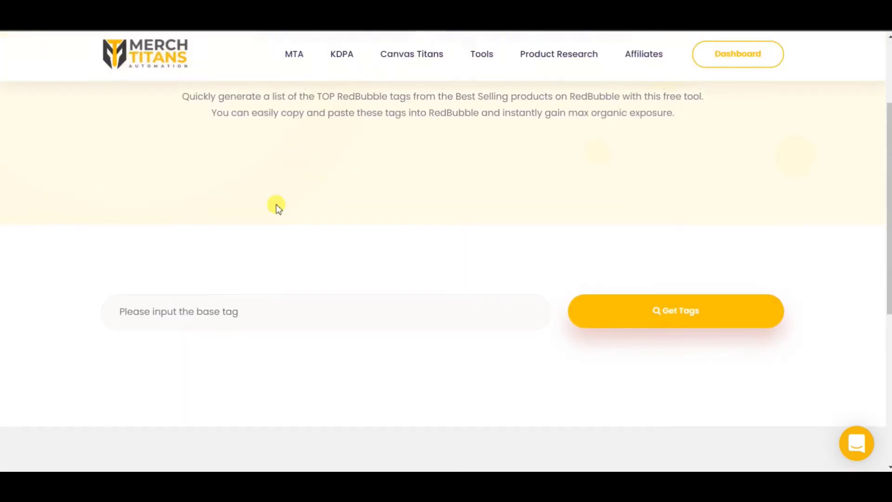
pyautogui.click(216, 315)
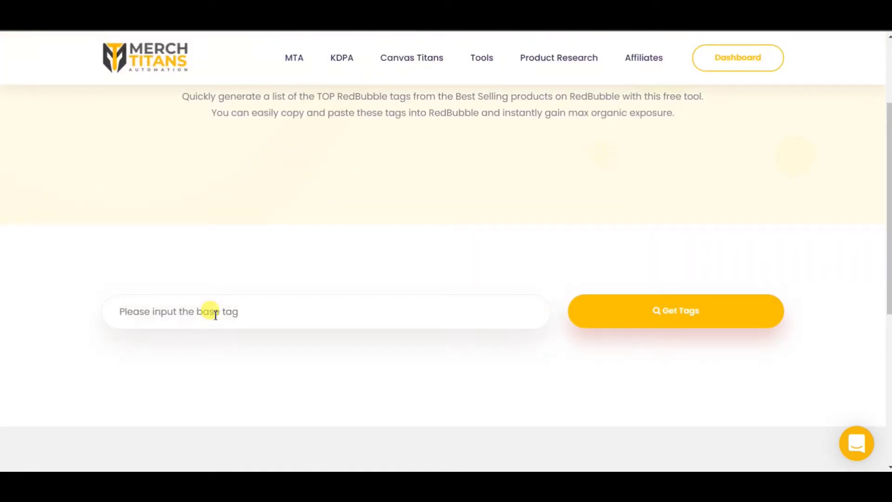
pyautogui.write('text ')
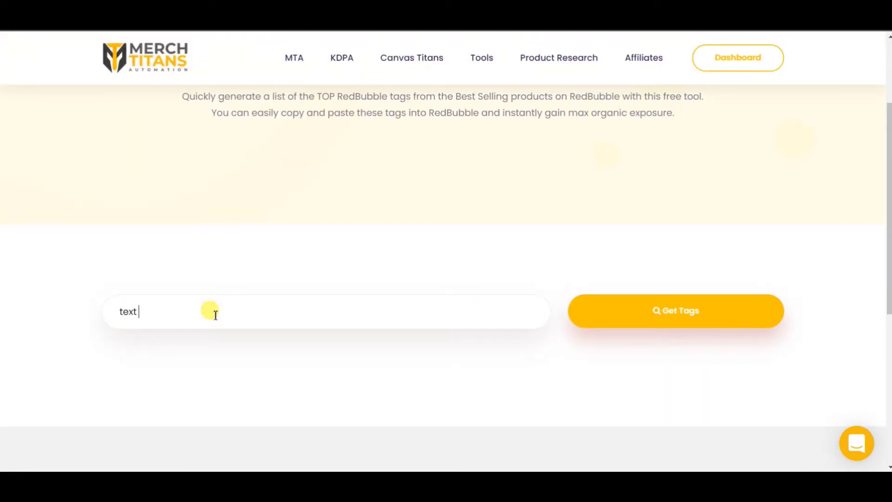
pyautogui.write('art')
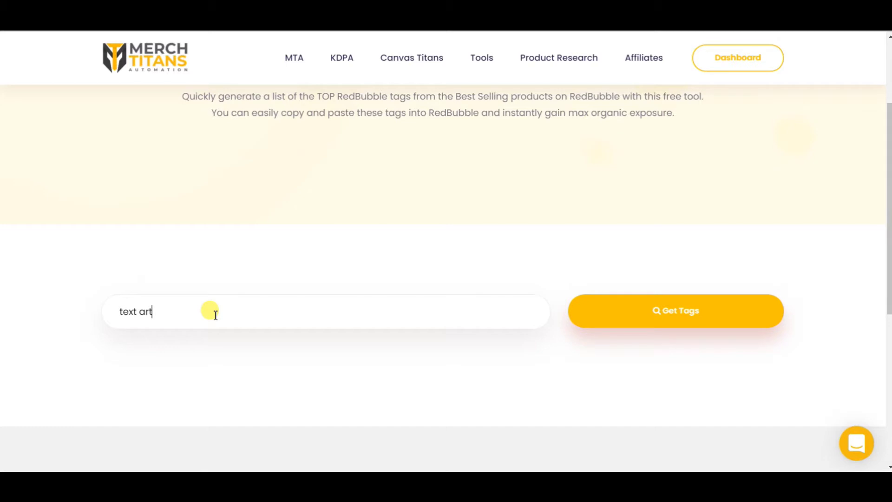
pyautogui.click(658, 319)
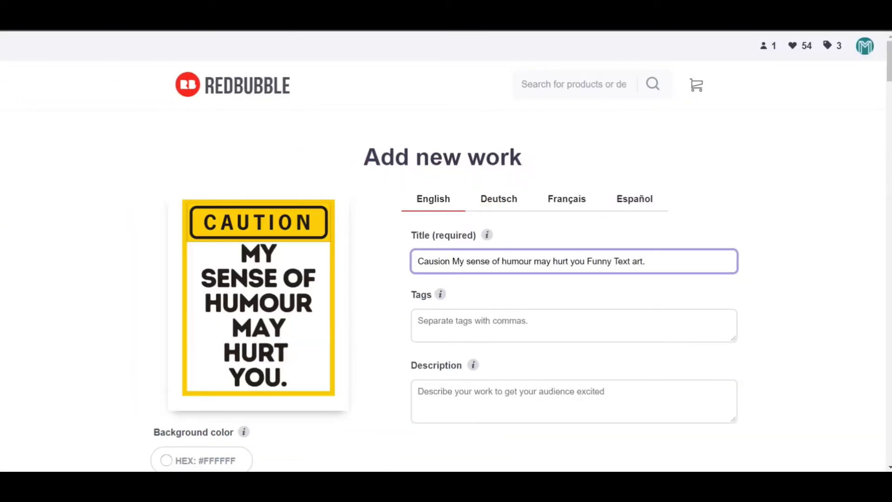
pyautogui.moveTo(416, 483)
pyautogui.click(452, 436)
pyautogui.moveTo(416, 483)
pyautogui.click(390, 449)
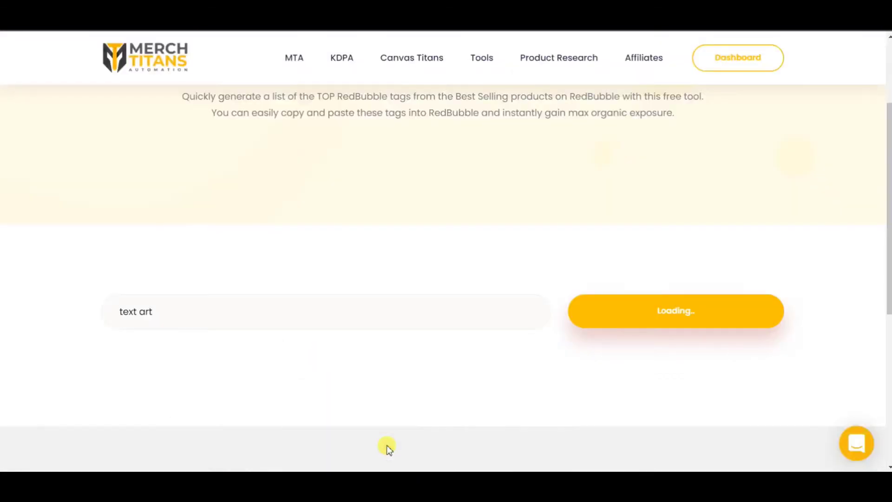
pyautogui.scroll(-3, 554, 322)
pyautogui.scroll(4, 554, 322)
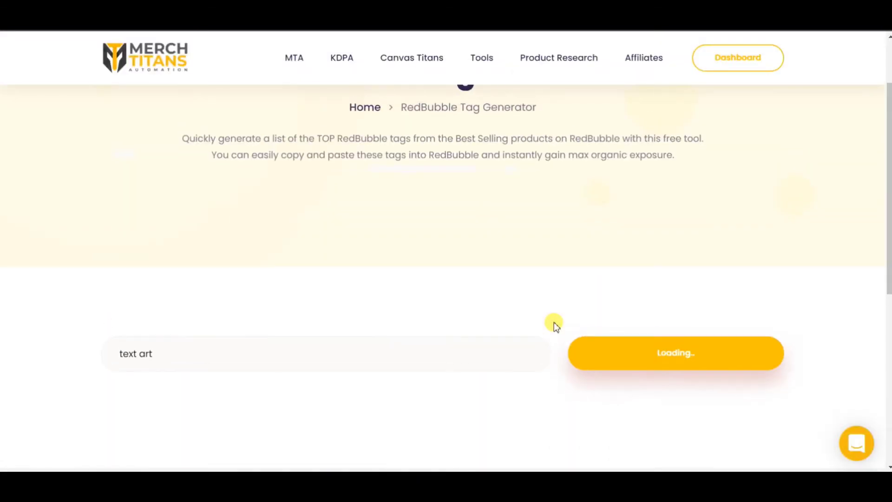
pyautogui.scroll(2, 554, 323)
pyautogui.scroll(-6, 554, 323)
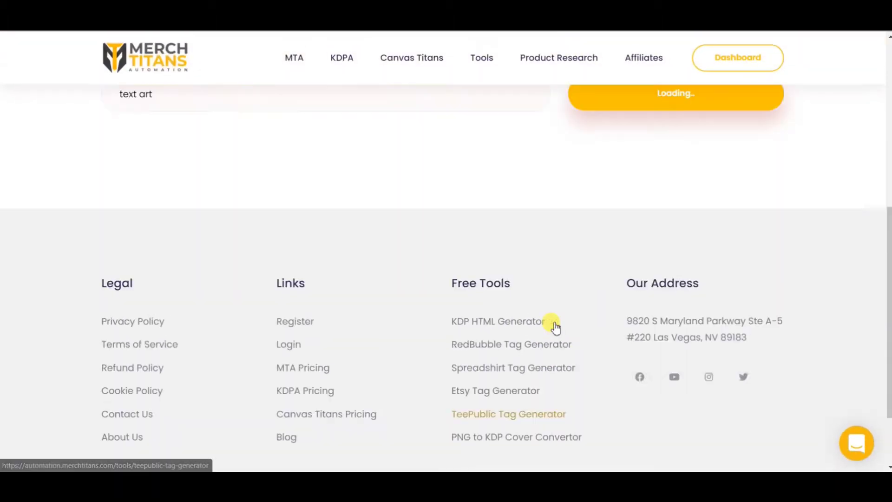
pyautogui.scroll(6, 554, 322)
pyautogui.scroll(-3, 554, 322)
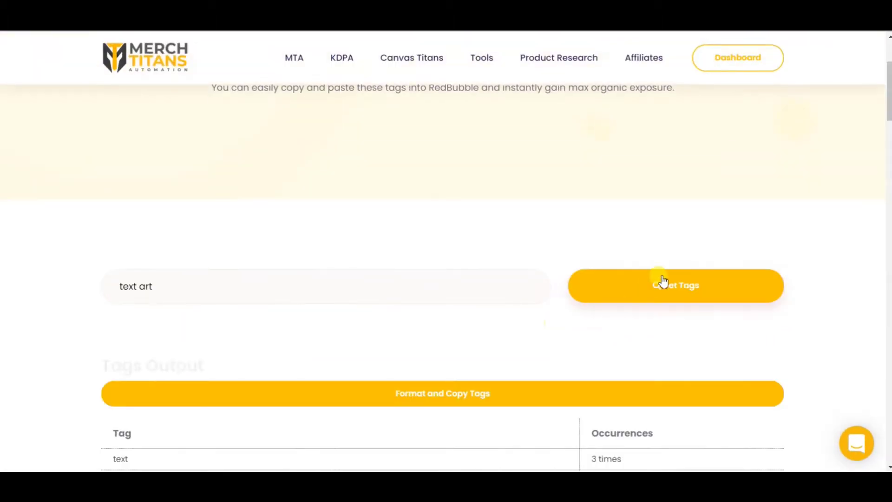
# - Format the generated tags for copying and copy the beginning of the list, from "text" through "austronaut"
pyautogui.scroll(-3, 568, 264)
pyautogui.scroll(-2, 268, 328)
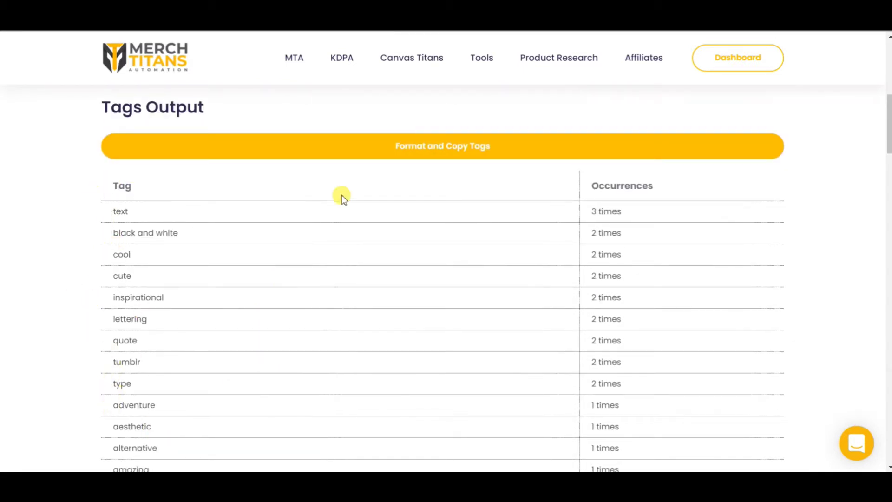
pyautogui.click(437, 148)
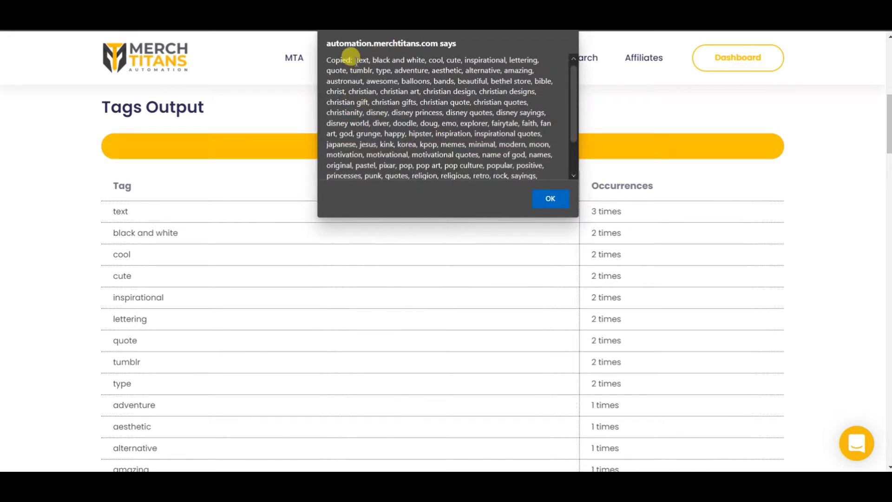
pyautogui.rightClick(392, 73)
pyautogui.click(369, 81)
pyautogui.moveTo(371, 81); pyautogui.dragTo(359, 57)
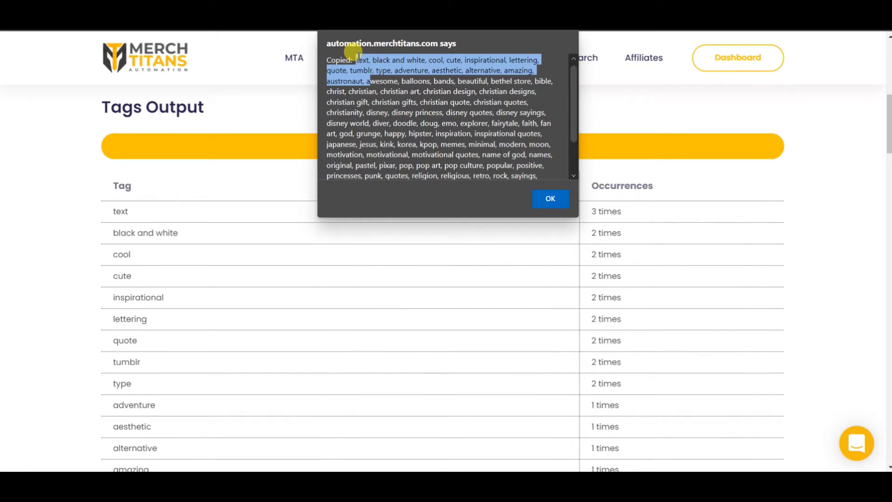
pyautogui.click(551, 199)
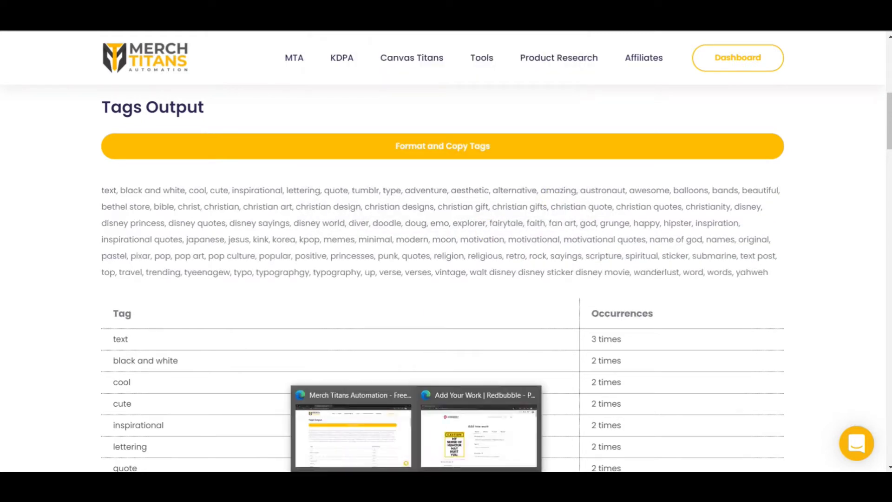
# - Switch to the Redbubble work form and paste the copied tags as the work's tags
pyautogui.click(462, 430)
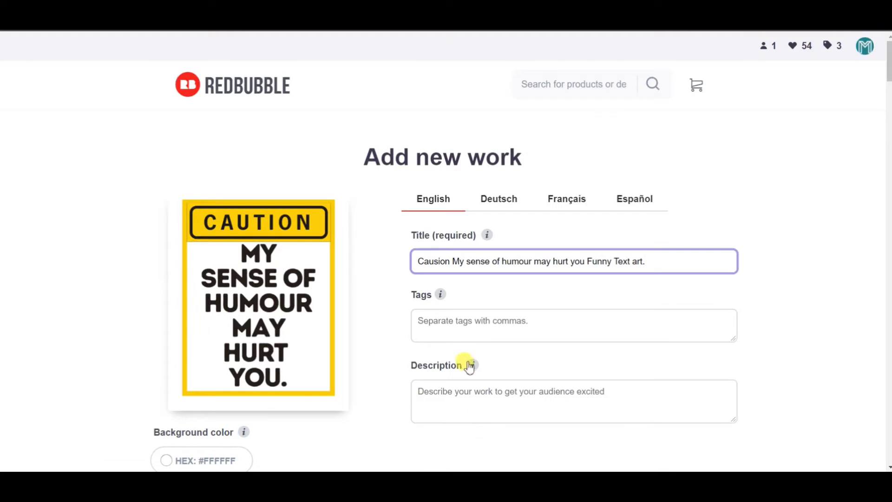
pyautogui.click(451, 323)
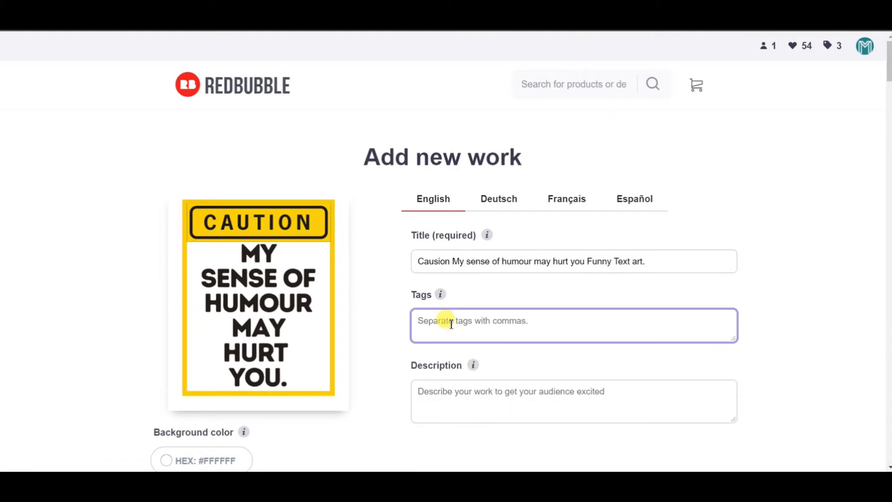
pyautogui.hotkey('ctrl', 'v')
# - Remove everything after "amazing" from the pasted tags, including the "austronaut" tag and the trailing comma
pyautogui.press('BackSpace')
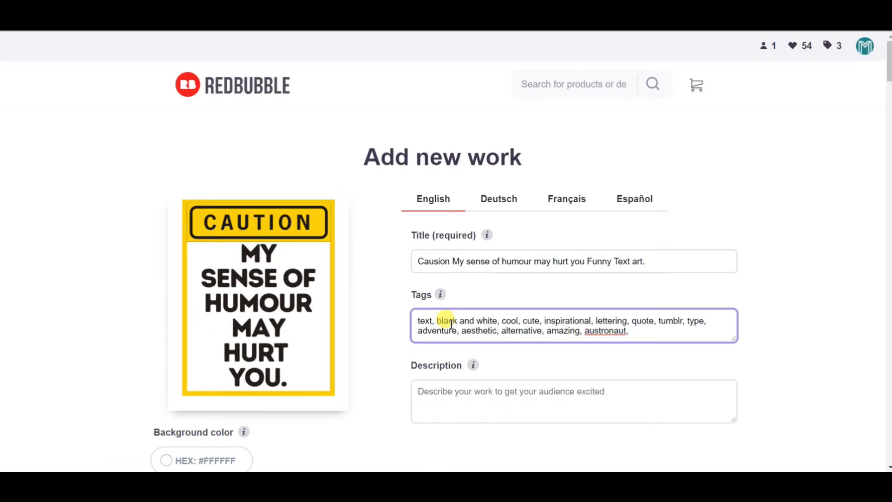
pyautogui.press('BackSpace')
pyautogui.press('BackSpace')
pyautogui.press('BackSpace')
pyautogui.press('BackSpace')
pyautogui.press('BackSpace')
pyautogui.press('BackSpace')
pyautogui.press('BackSpace')
pyautogui.press('BackSpace')
pyautogui.press('BackSpace')
pyautogui.press('BackSpace')
pyautogui.press('BackSpace')
pyautogui.press('BackSpace')
pyautogui.press('BackSpace')
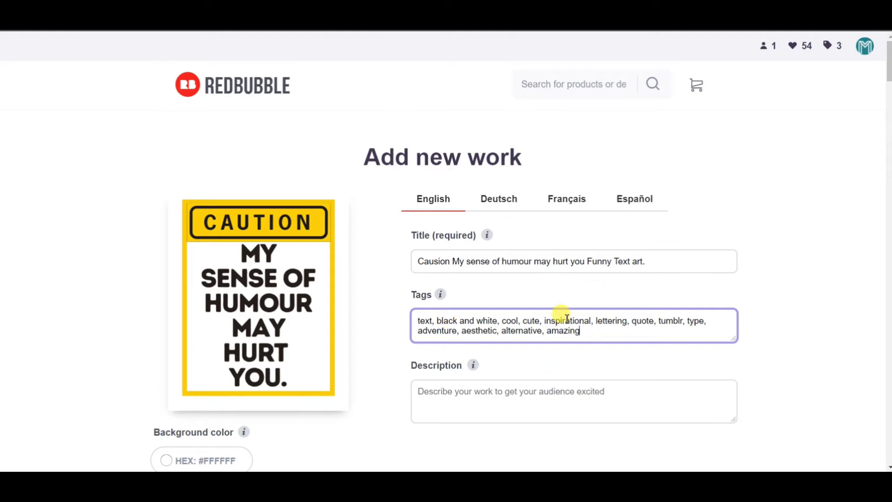
# - Enter the description "This is a funny text quote and a funny humour quote related text art pattern design which you can rock ."
pyautogui.scroll(-2, 566, 319)
pyautogui.click(500, 306)
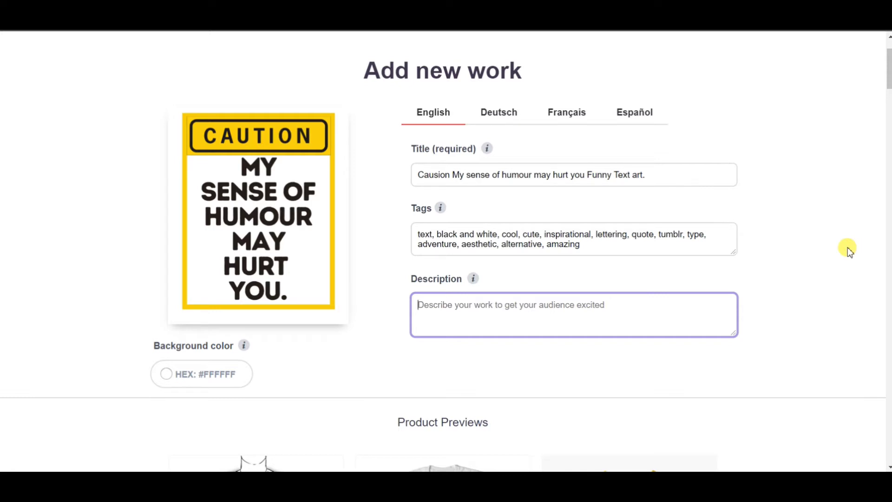
pyautogui.write('This is a')
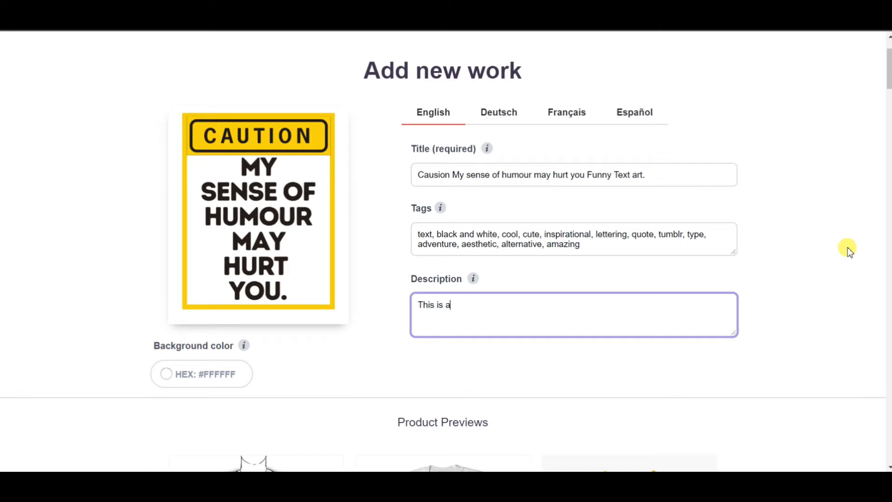
pyautogui.write(' funny text quote and a ')
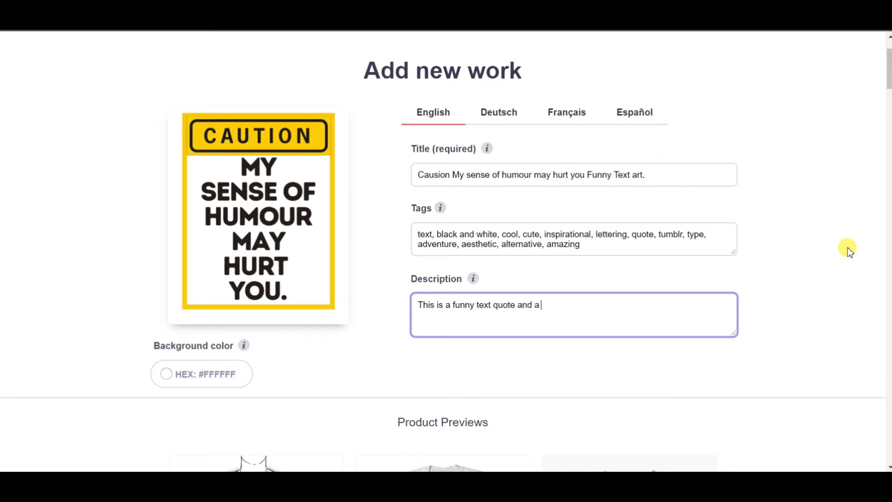
pyautogui.write('funny humour quote related text art pattern')
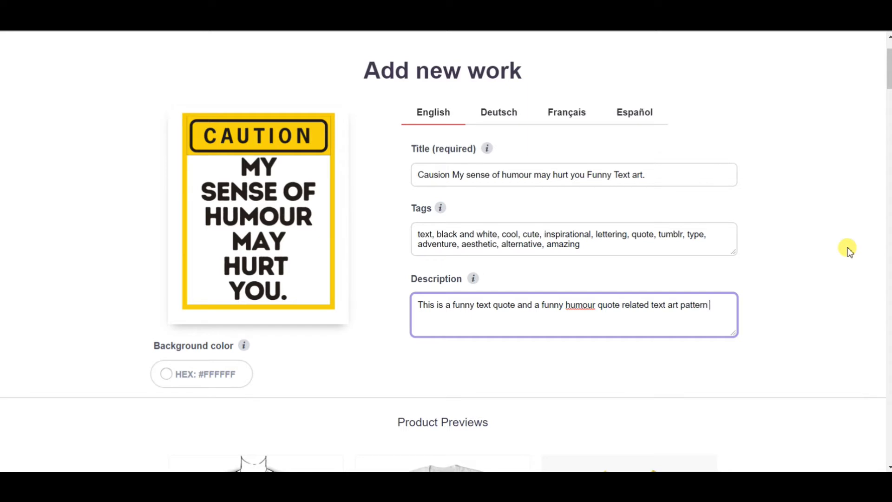
pyautogui.write('design which you can rock')
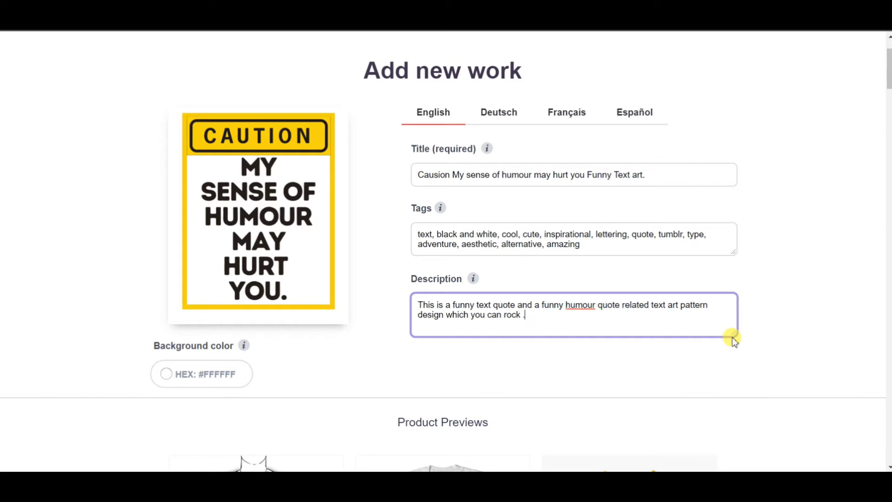
# - Edit the Standard Print Clothing design, scaling the image to 58% and nudging it slightly up on the T-shirt front
pyautogui.scroll(-1, 734, 340)
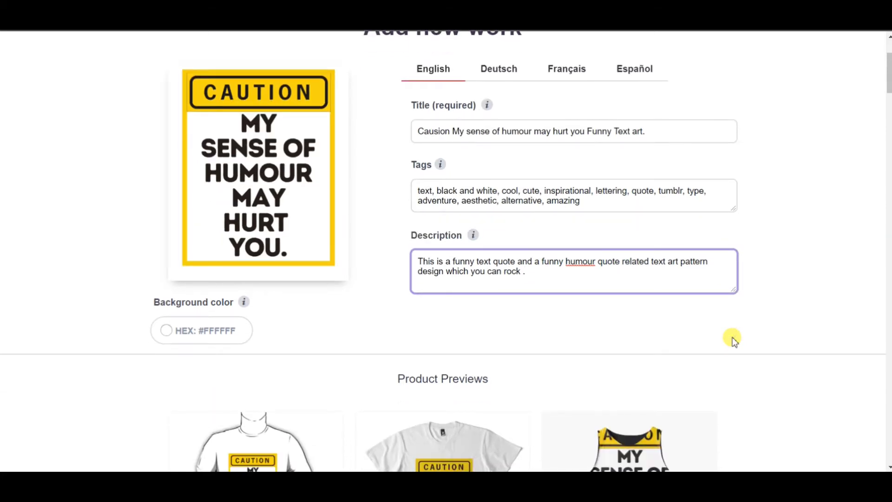
pyautogui.scroll(3, 733, 339)
pyautogui.scroll(-2, 654, 227)
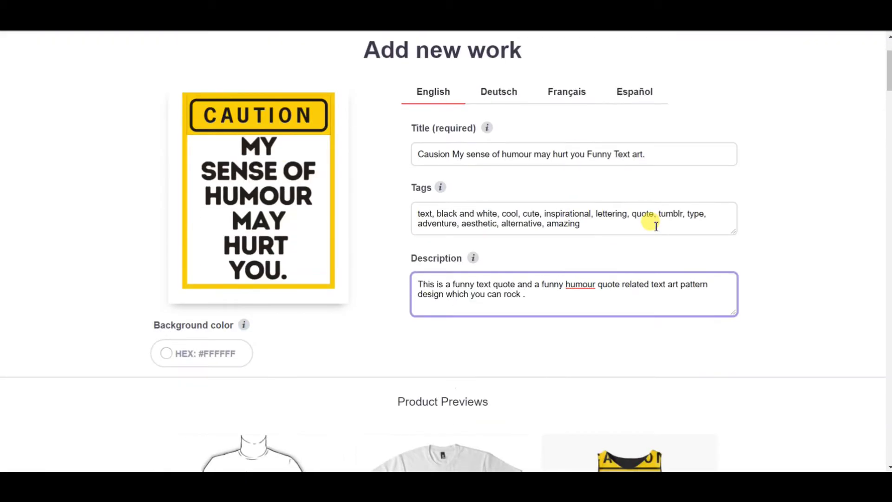
pyautogui.scroll(-5, 654, 225)
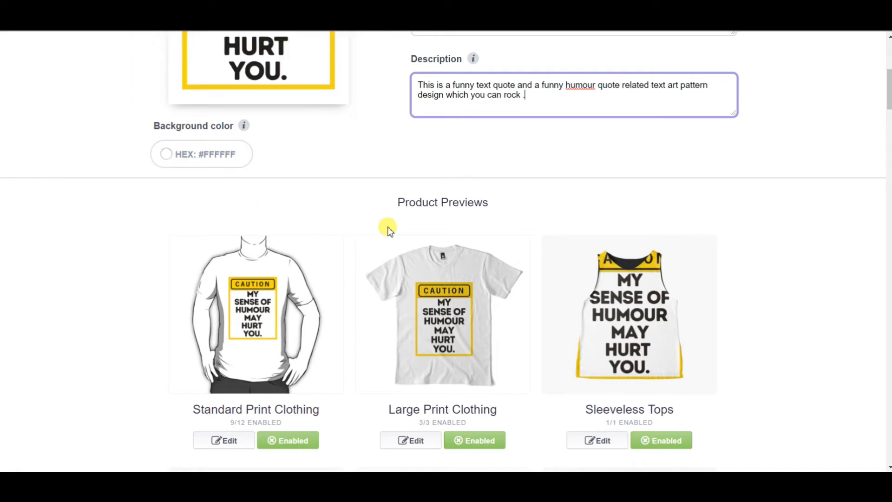
pyautogui.scroll(4, 387, 229)
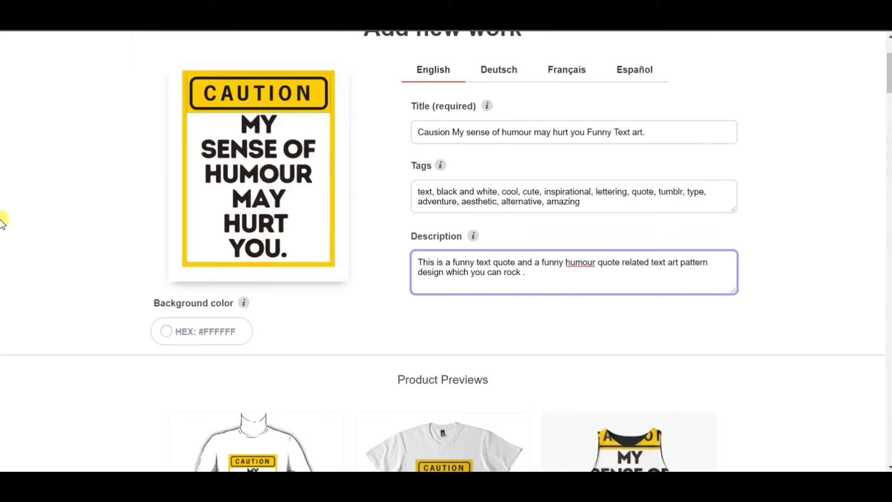
pyautogui.scroll(-2, 2, 222)
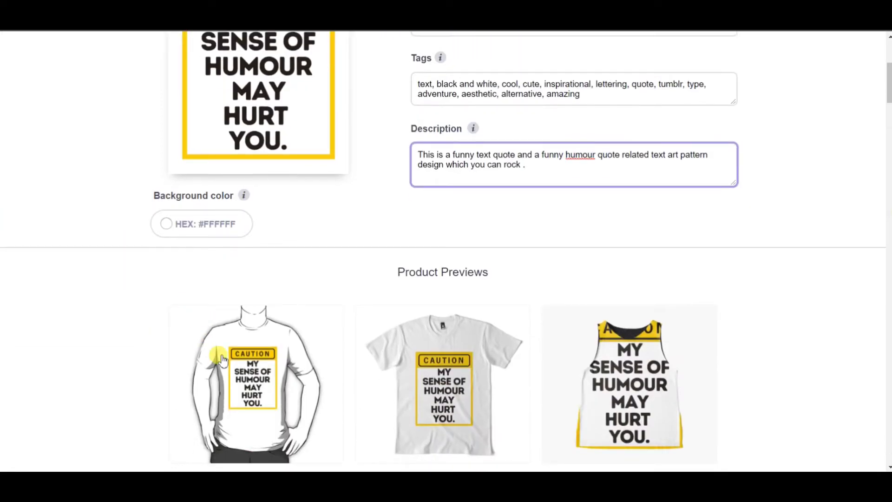
pyautogui.scroll(-2, 222, 362)
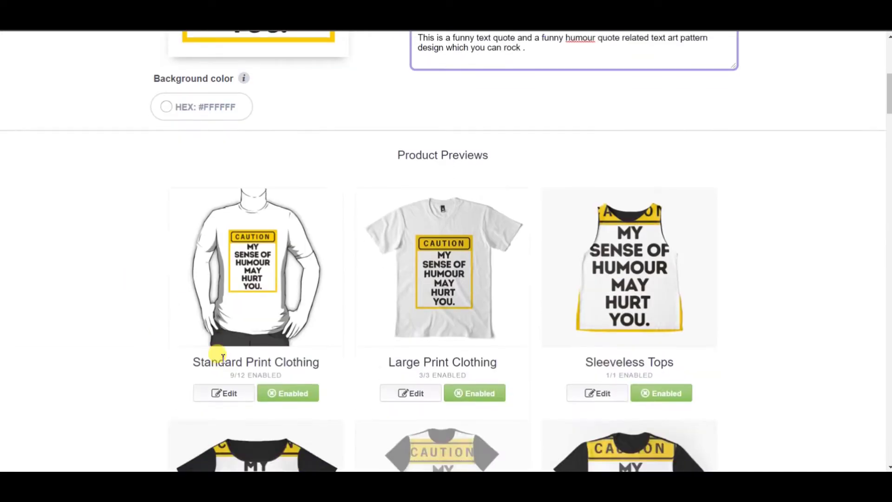
pyautogui.click(229, 395)
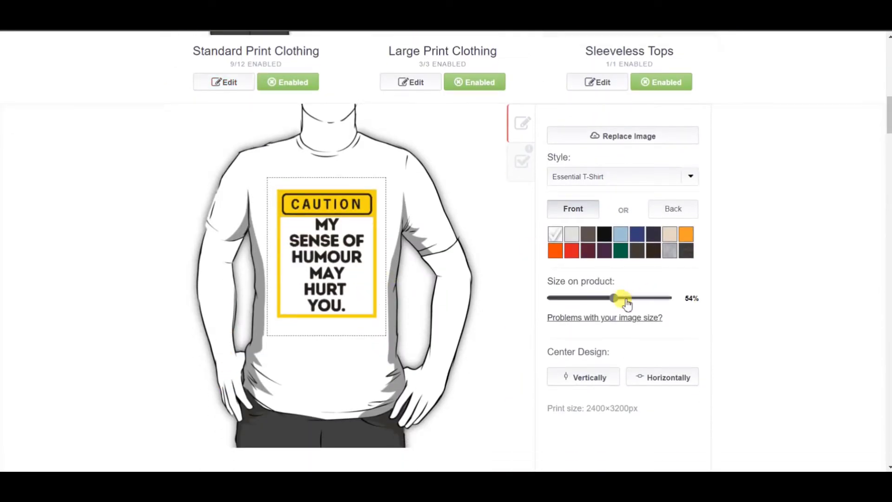
pyautogui.click(628, 300)
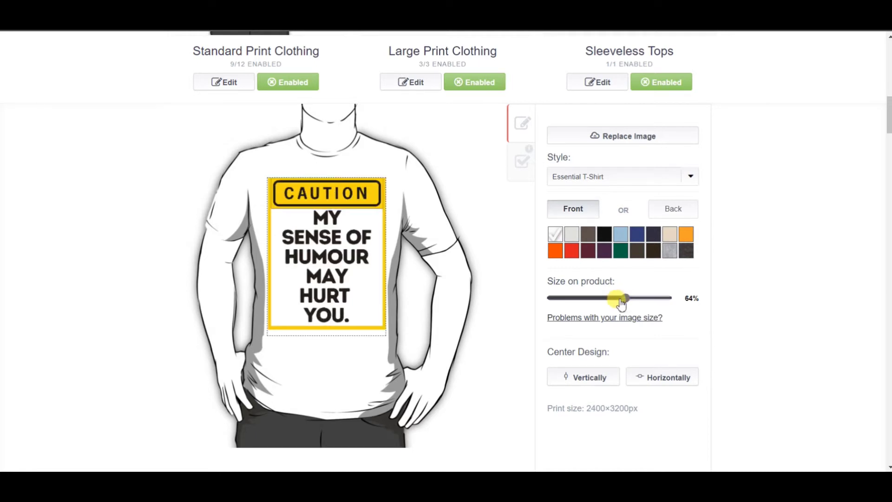
pyautogui.click(620, 300)
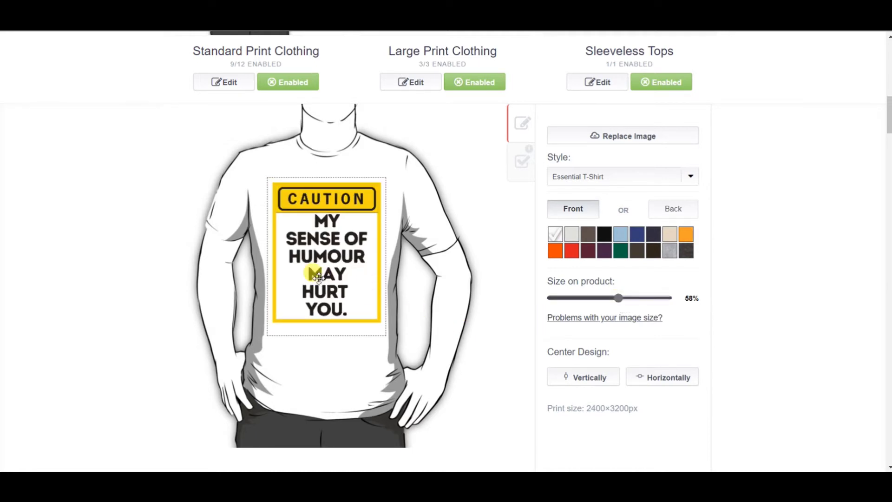
pyautogui.moveTo(322, 264); pyautogui.dragTo(320, 263)
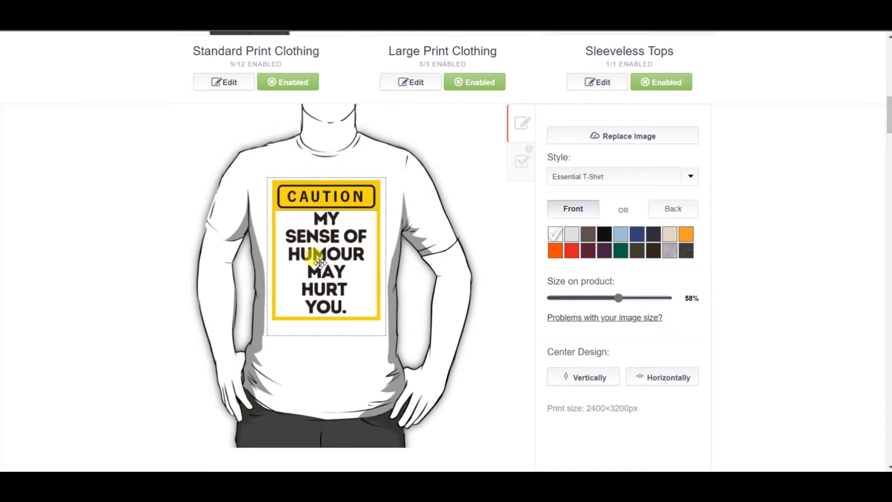
# - Center the image on the T-shirt vertically and horizontally, move it up to the print area's upper edge, and re-center it horizontally
pyautogui.scroll(-2, 549, 298)
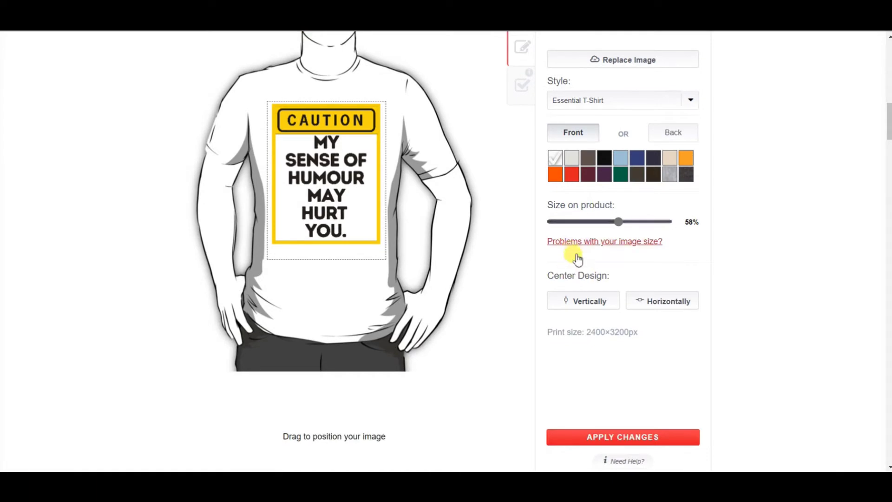
pyautogui.click(577, 302)
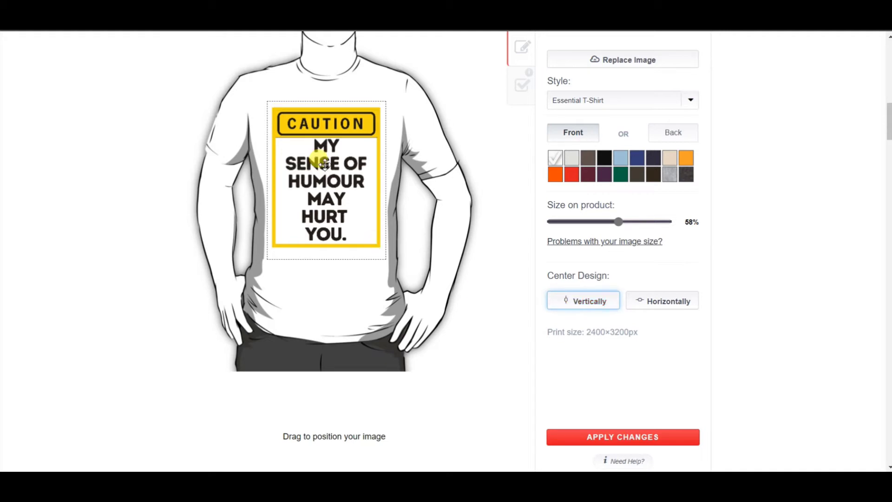
pyautogui.click(679, 304)
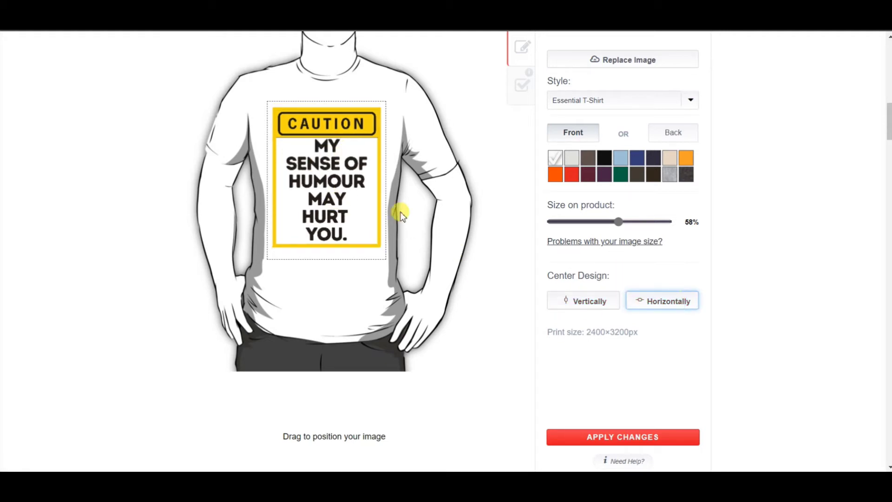
pyautogui.moveTo(358, 179); pyautogui.dragTo(354, 173)
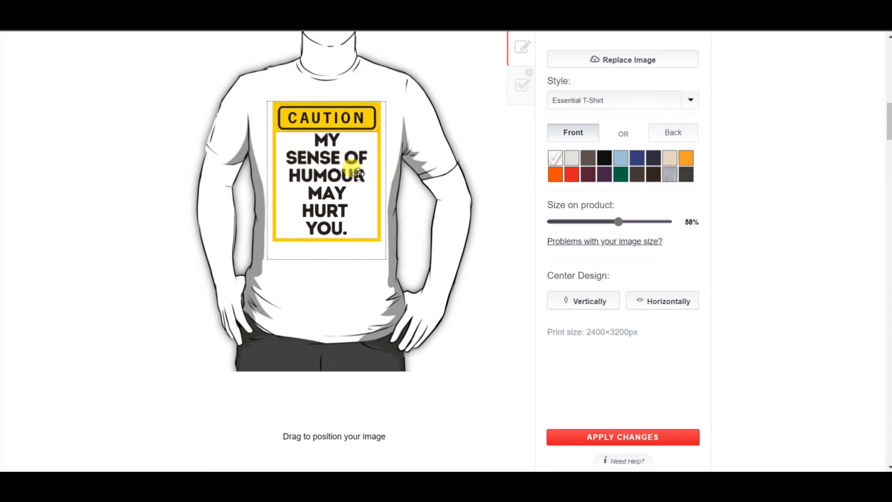
pyautogui.click(676, 302)
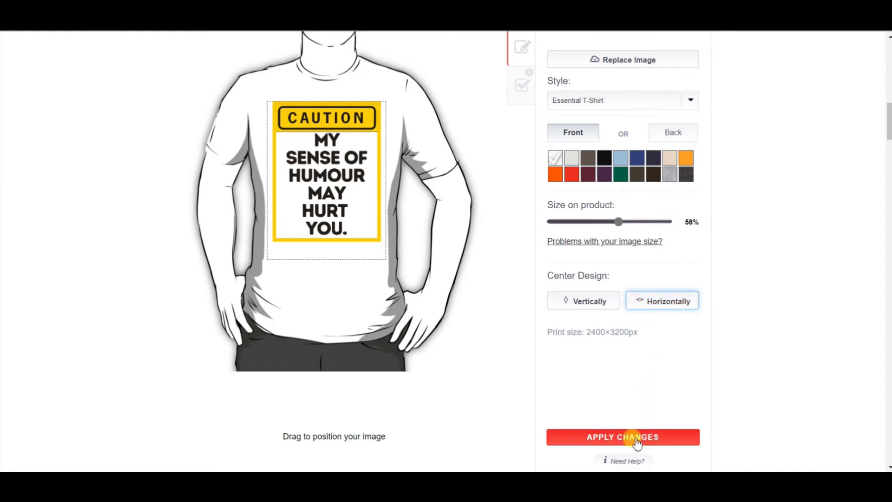
# - Enable Kids Clothes, Toddler Pullover Hoodie and Kids Pullover Hoodie for Standard Print Clothing and apply the changes
pyautogui.scroll(3, 581, 329)
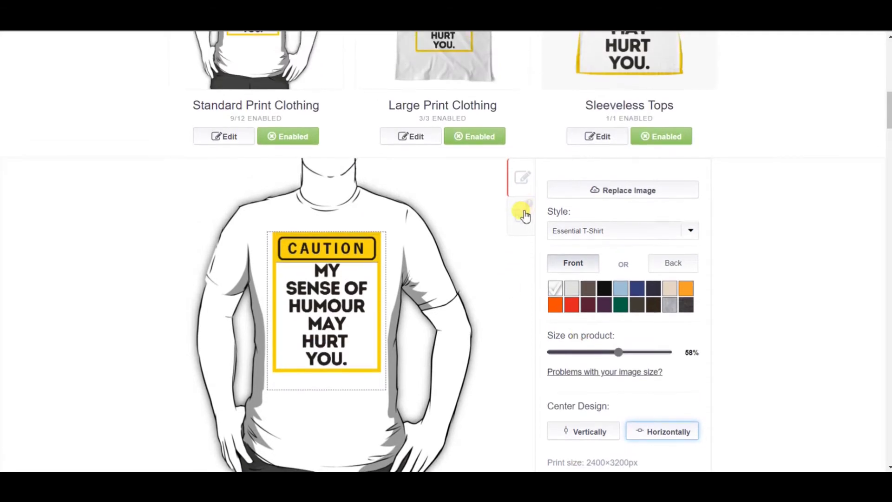
pyautogui.click(523, 221)
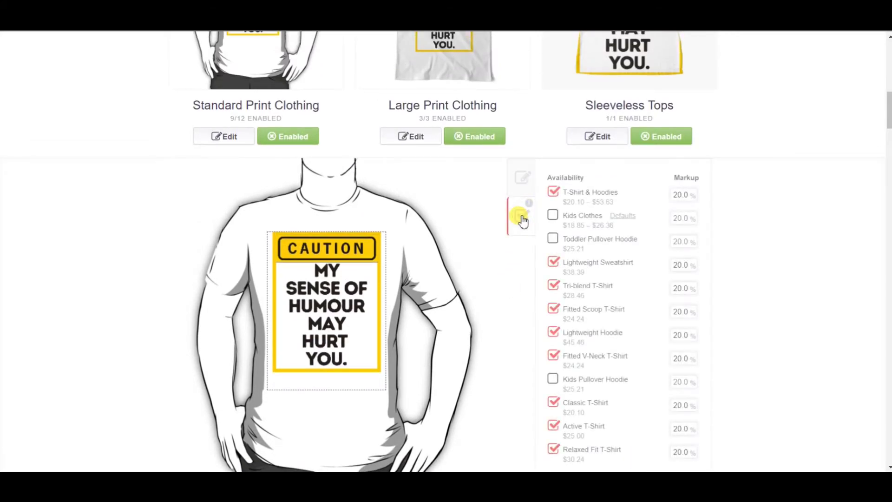
pyautogui.click(553, 188)
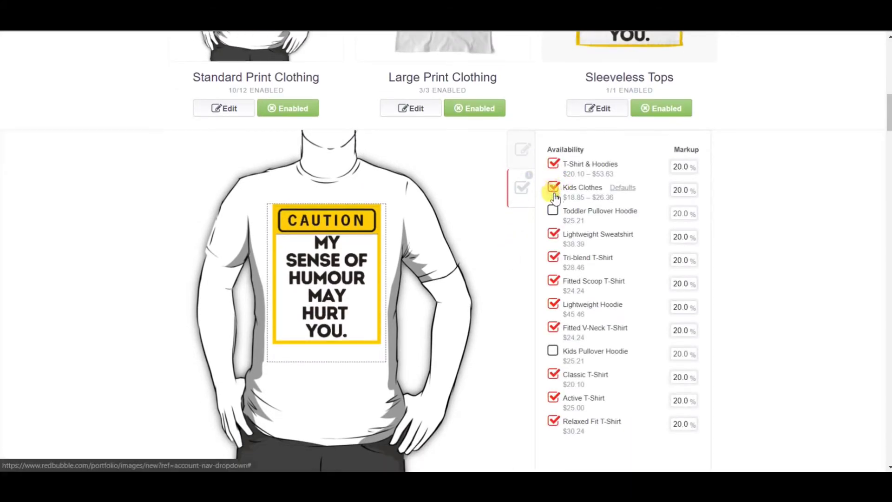
pyautogui.scroll(-3, 556, 214)
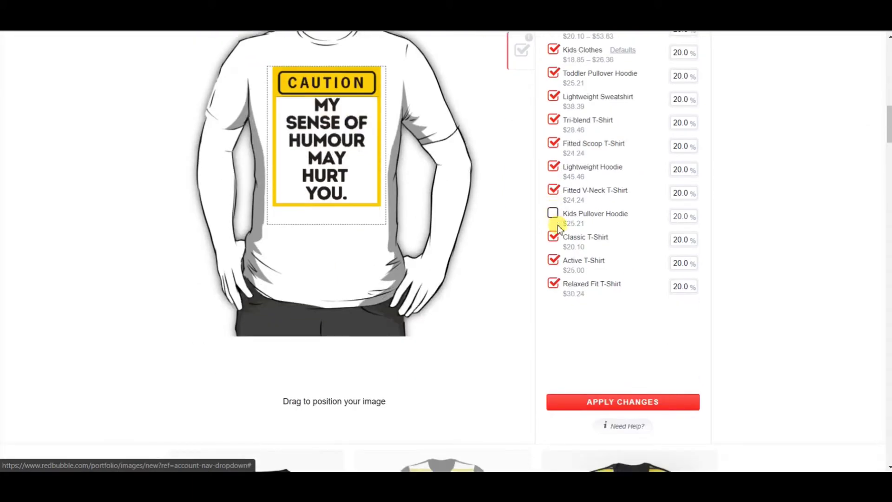
pyautogui.click(553, 215)
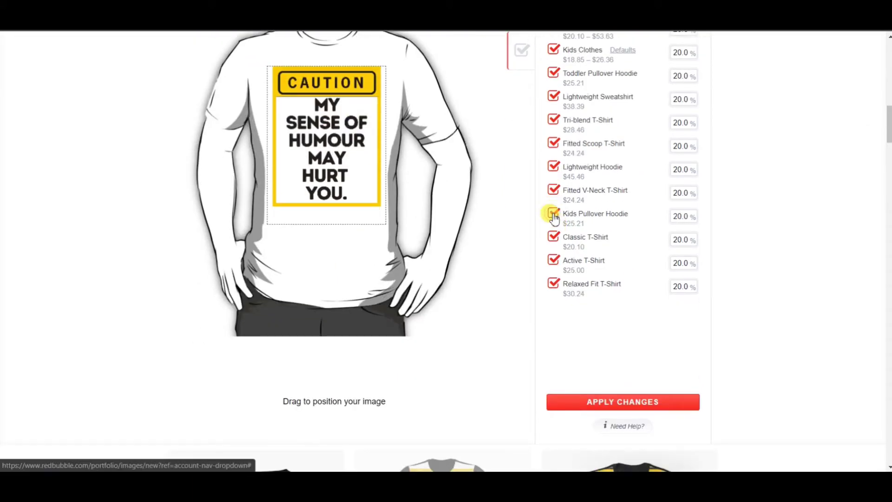
pyautogui.click(603, 407)
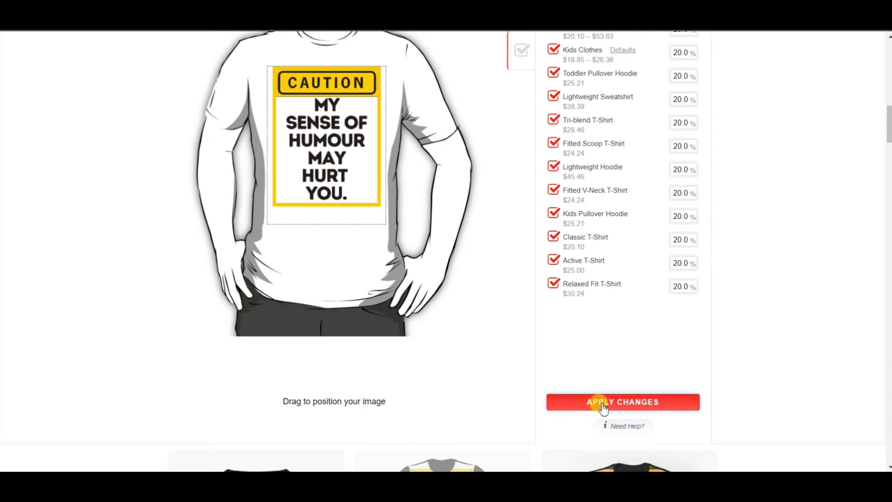
pyautogui.scroll(4, 599, 408)
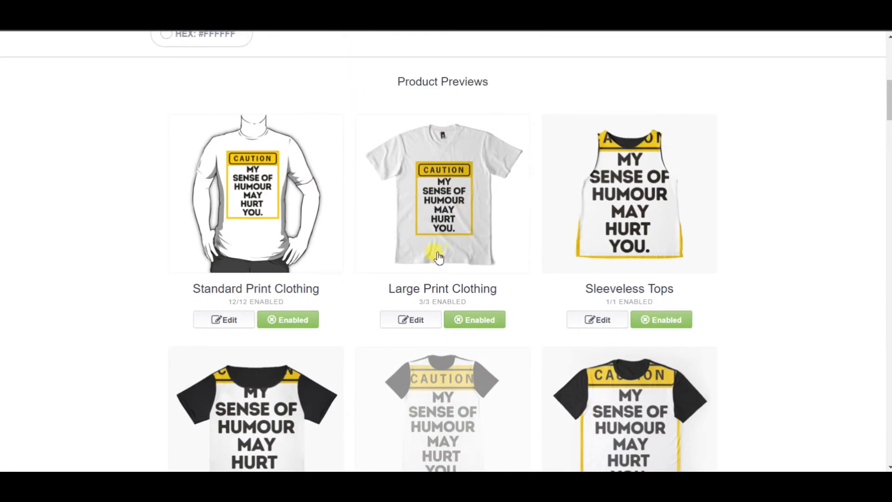
# - Edit the Large Print Clothing design, moving the image up, centering it horizontally and scaling it to 69%
pyautogui.click(416, 321)
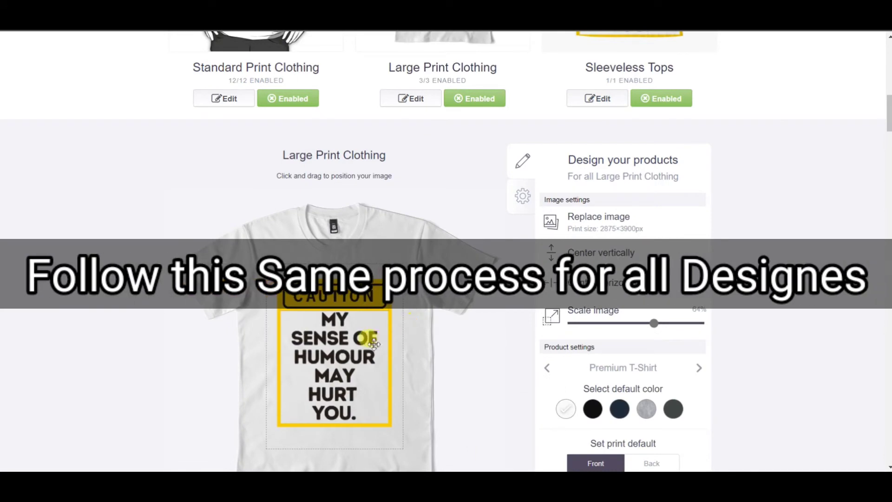
pyautogui.moveTo(362, 343); pyautogui.dragTo(363, 329)
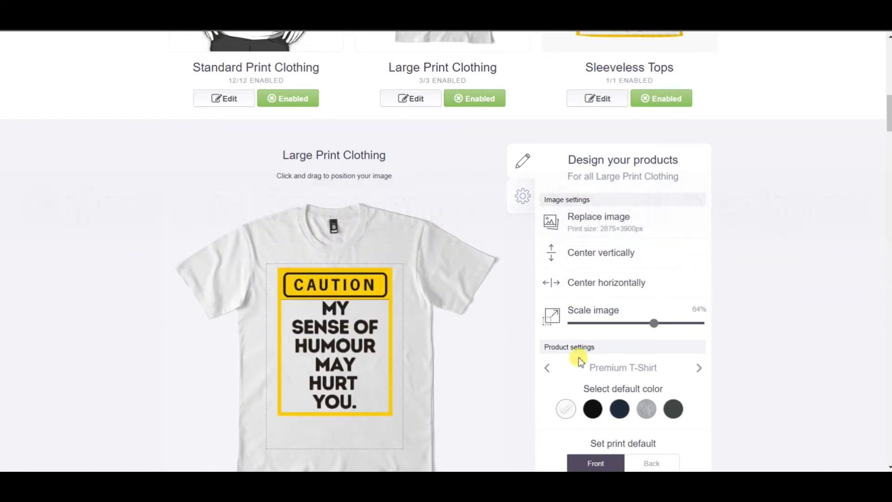
pyautogui.scroll(-2, 604, 424)
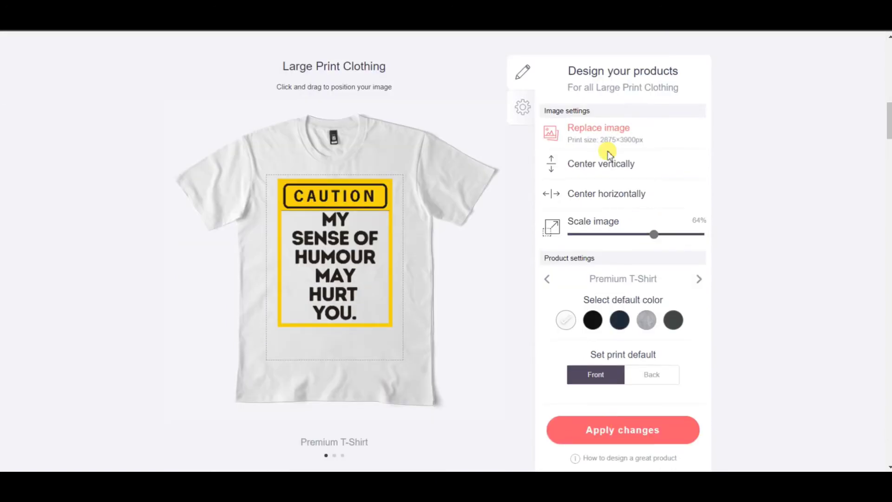
pyautogui.click(632, 198)
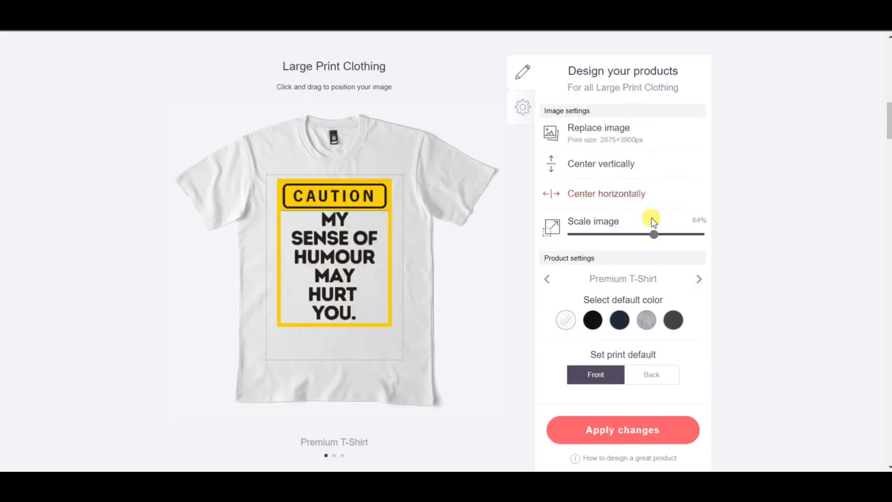
pyautogui.moveTo(663, 238); pyautogui.dragTo(661, 234)
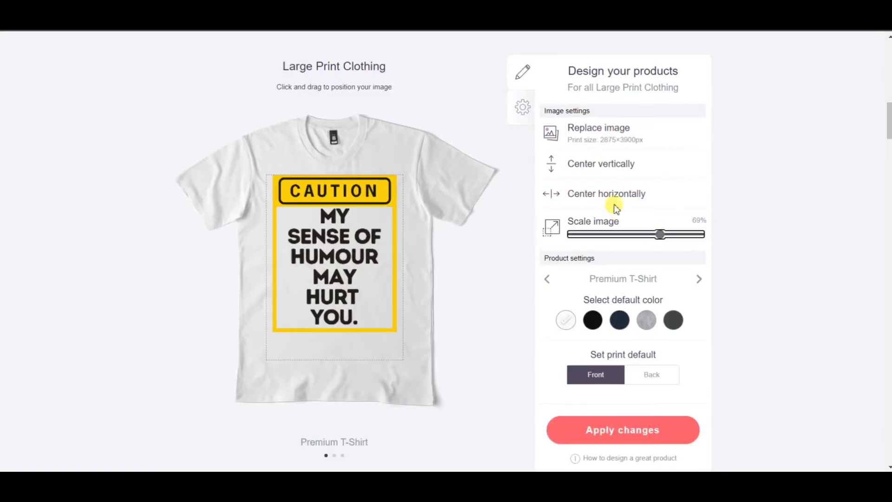
# - Scale the Sleeveless Tops image to 43%, center it horizontally and apply the changes
pyautogui.scroll(-10, 622, 243)
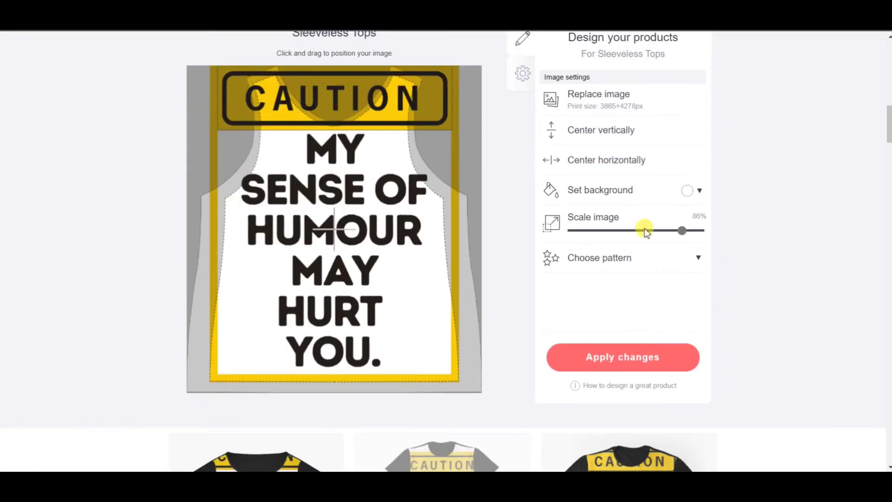
pyautogui.moveTo(644, 231); pyautogui.dragTo(628, 230)
pyautogui.click(641, 161)
pyautogui.scroll(-1, 632, 232)
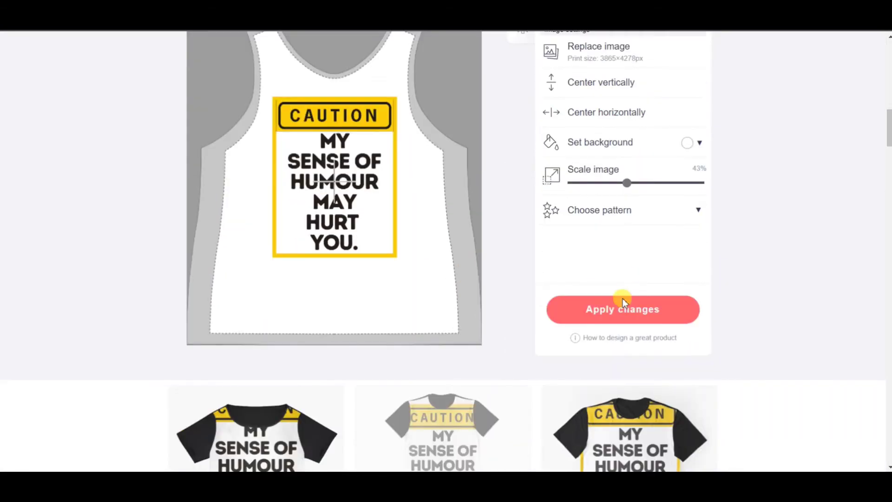
pyautogui.click(622, 302)
pyautogui.scroll(8, 622, 301)
pyautogui.click(624, 303)
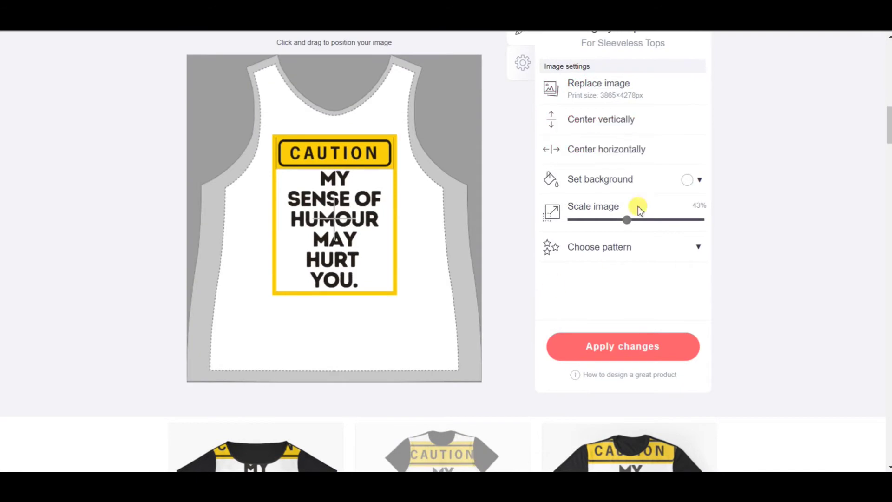
# - Scale down the Chiffon Tops image, and scale the Graphic T-Shirt Dresses image to 54%, applying the changes
pyautogui.scroll(-1, 637, 210)
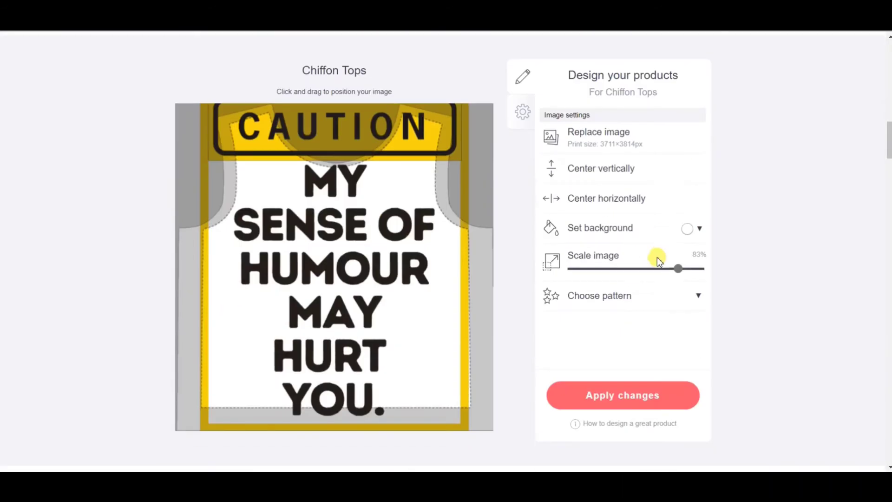
pyautogui.moveTo(657, 258); pyautogui.dragTo(620, 269)
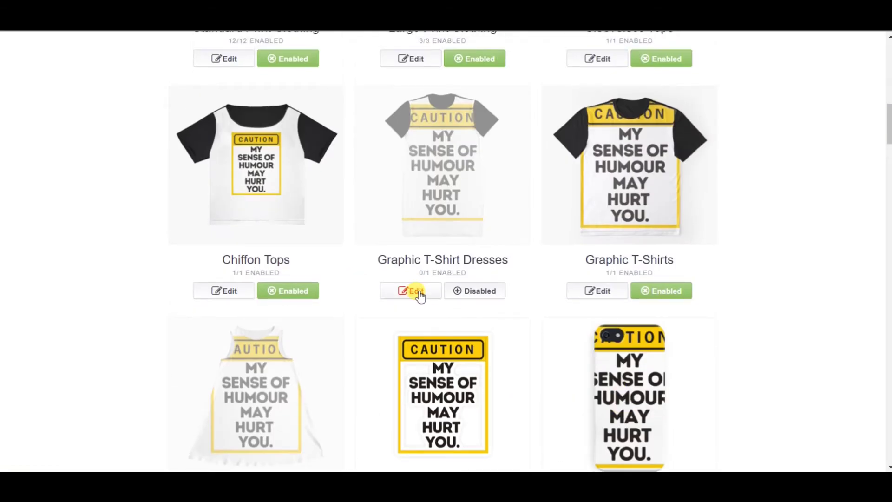
pyautogui.click(409, 291)
pyautogui.click(639, 229)
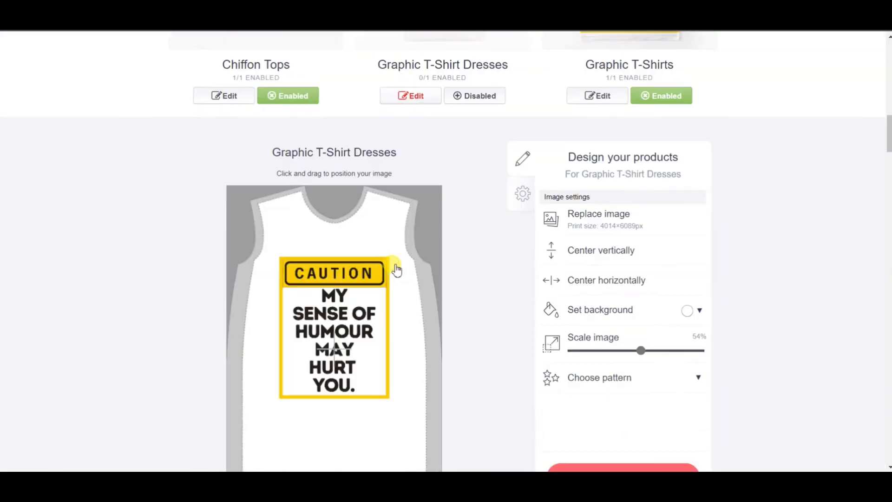
pyautogui.scroll(-3, 397, 270)
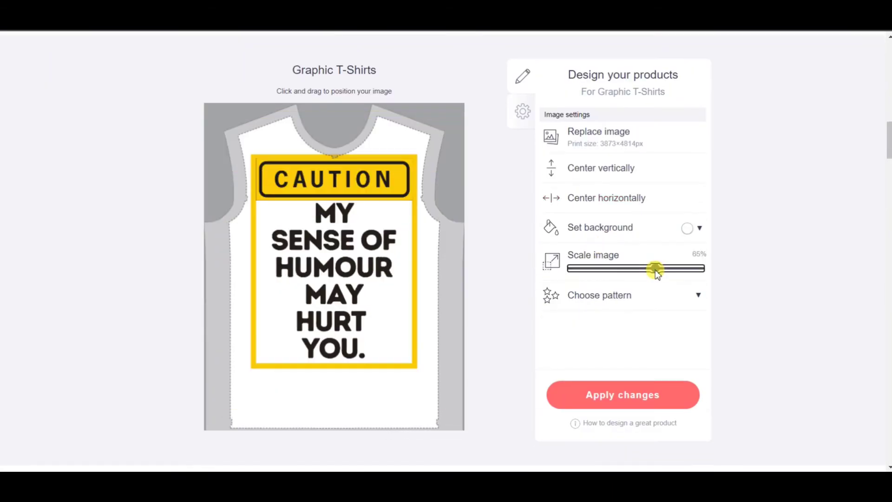
# - Scale the Graphic T-Shirts image to 53% and apply it, and scale down the A-Line Dresses image
pyautogui.moveTo(655, 269); pyautogui.dragTo(639, 270)
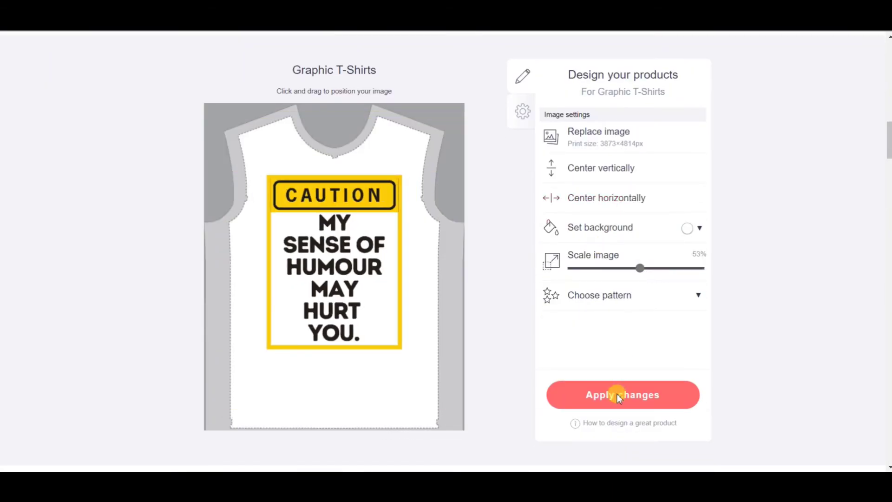
pyautogui.click(619, 392)
pyautogui.click(209, 324)
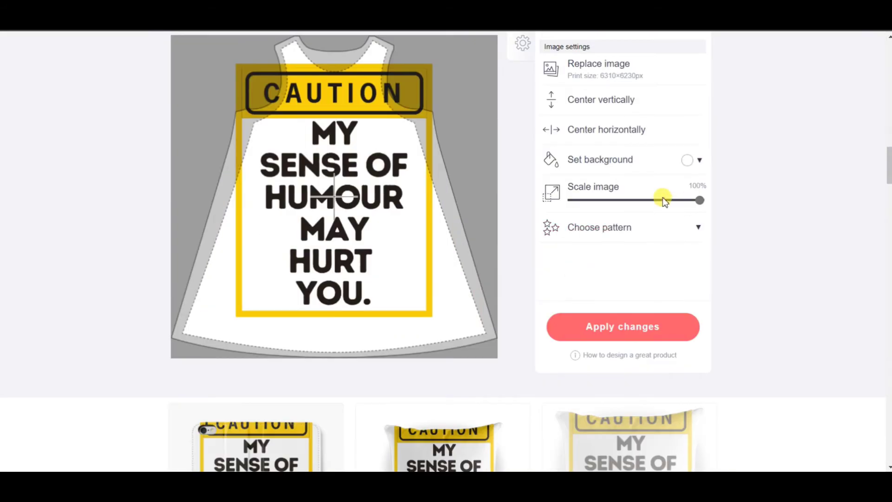
pyautogui.moveTo(665, 201); pyautogui.dragTo(642, 201)
pyautogui.scroll(-1, 608, 161)
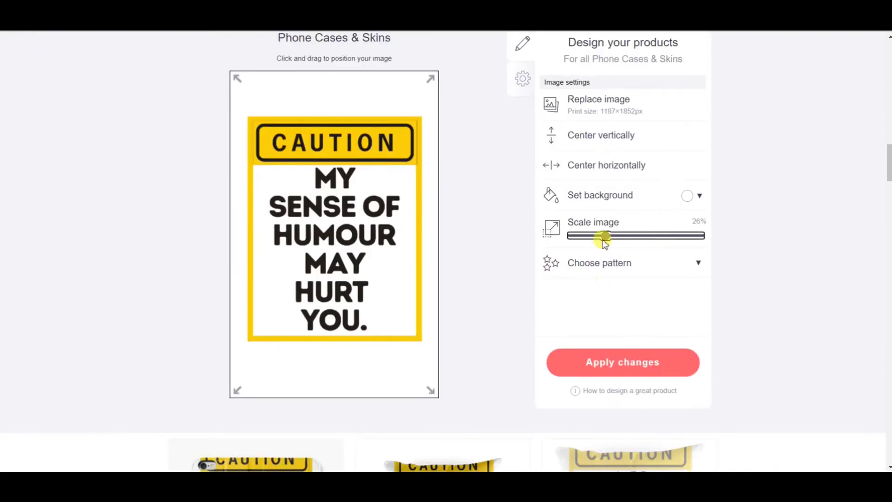
# - Scale the Phone Cases & Skins image to 21%, place it below the center of the case, and apply the changes
pyautogui.moveTo(604, 235); pyautogui.dragTo(597, 236)
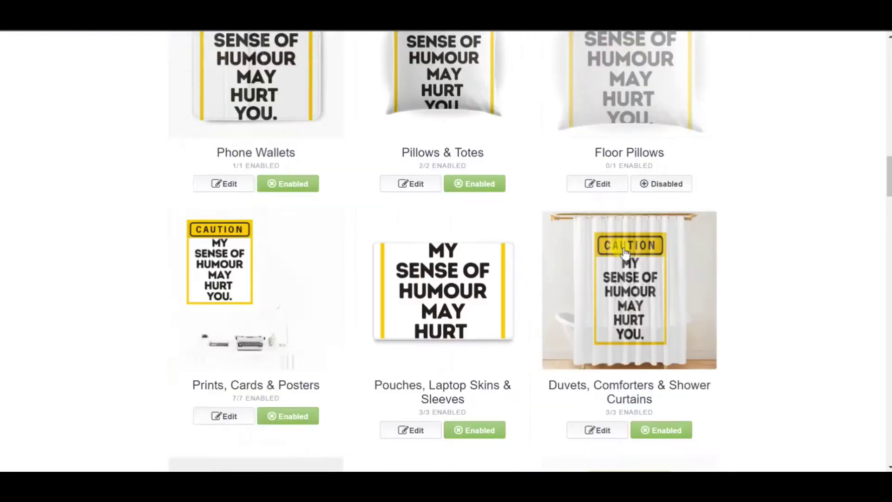
pyautogui.scroll(5, 625, 254)
pyautogui.click(604, 242)
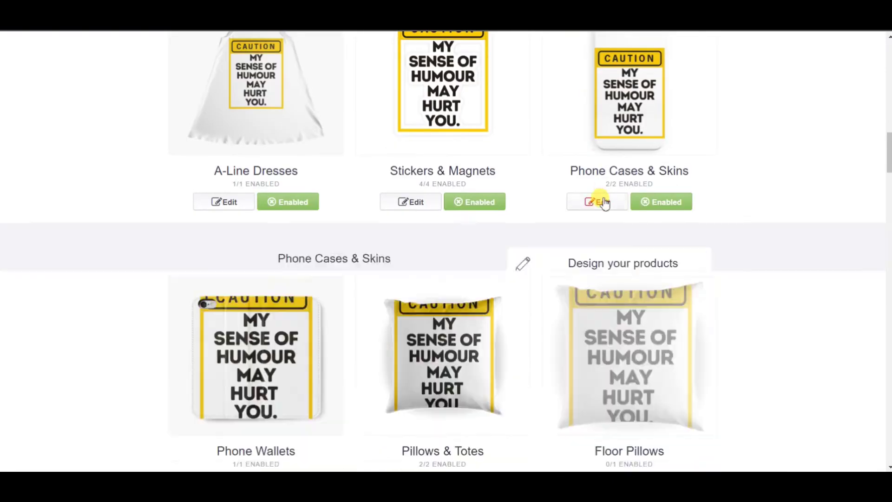
pyautogui.click(627, 325)
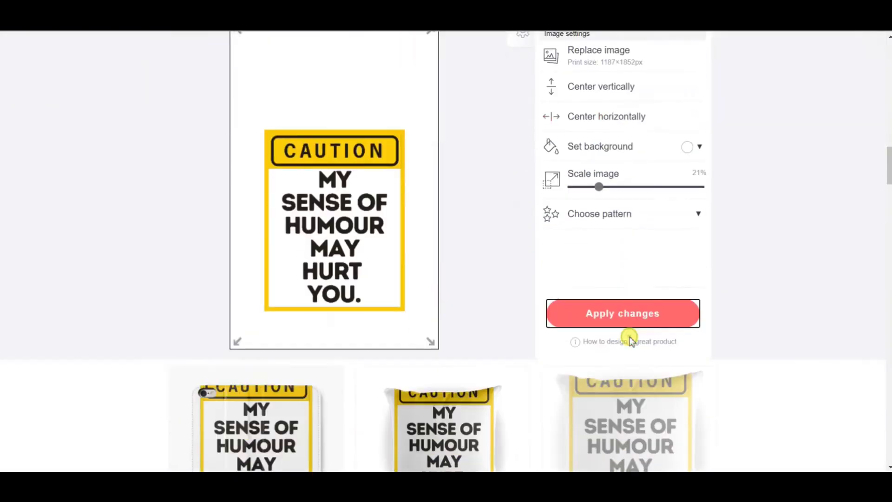
# - Scale the Phone Wallets image to 36% and scale down the Pillows & Totes image, applying both changes
pyautogui.click(210, 303)
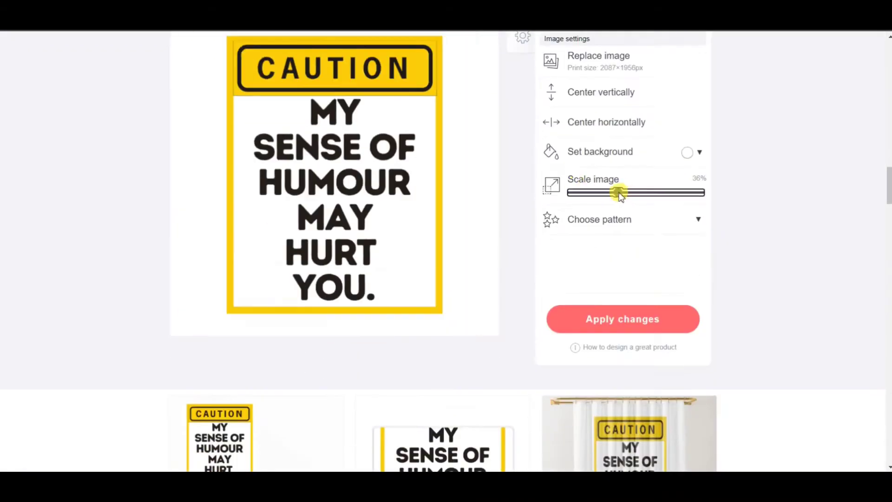
pyautogui.scroll(2, 626, 284)
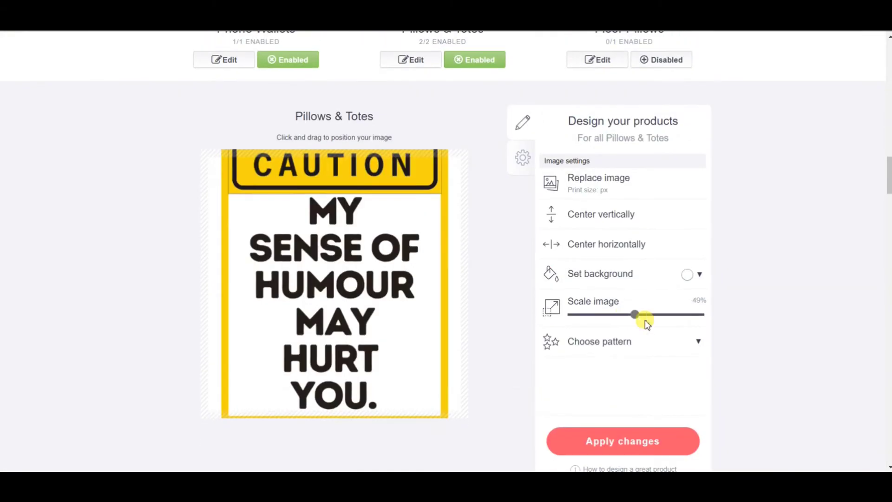
pyautogui.scroll(5, 647, 323)
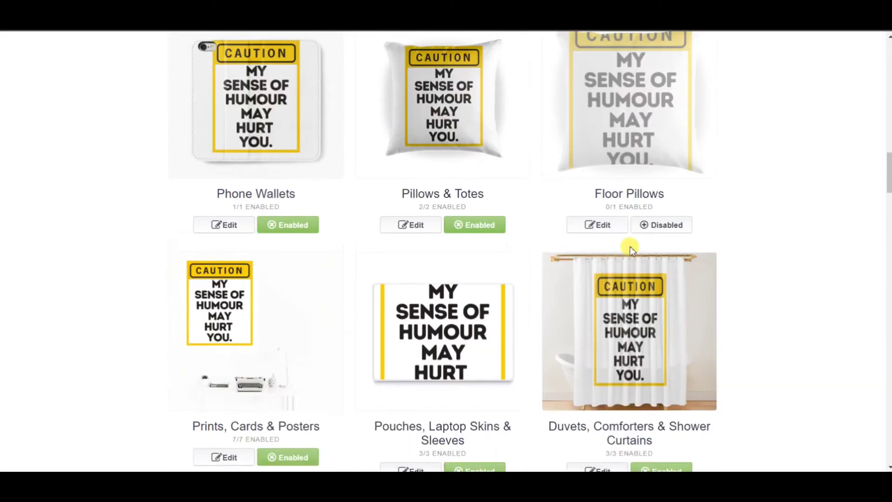
# - Enable Floor Pillows and scale its image to 89%, applying the changes
pyautogui.click(599, 223)
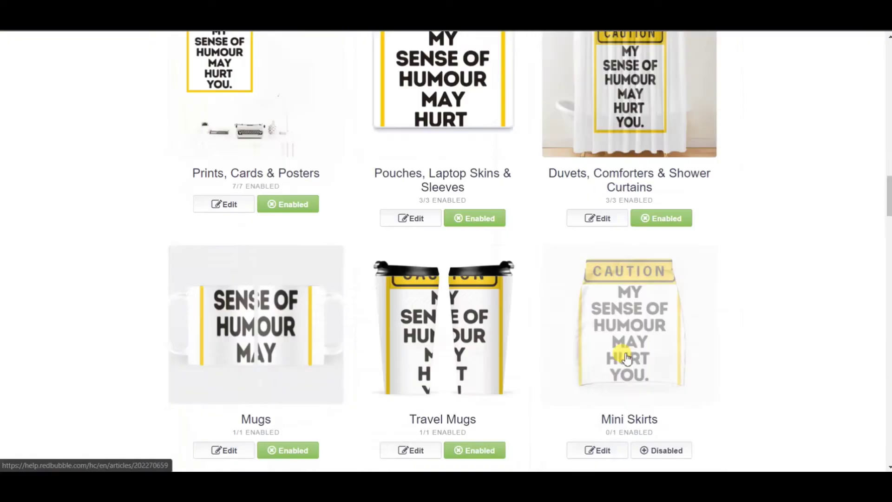
pyautogui.scroll(5, 627, 358)
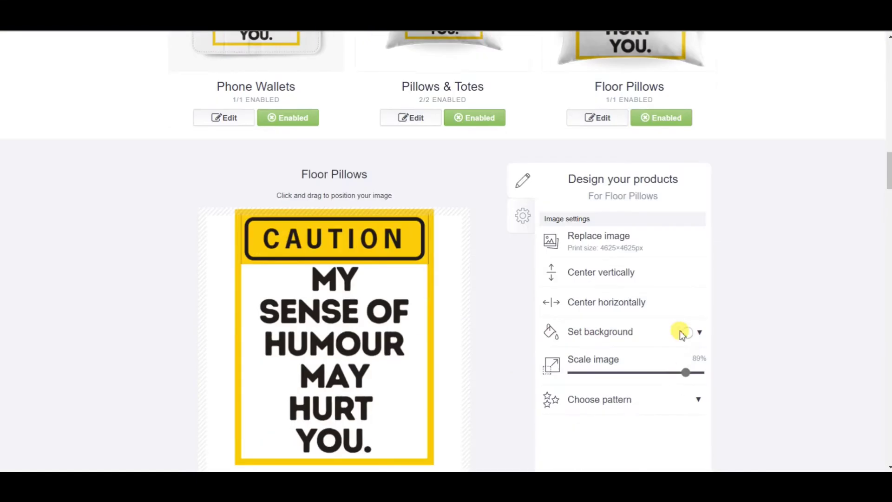
pyautogui.scroll(-3, 677, 333)
pyautogui.click(639, 375)
# - Reduce the Mugs design to 17%, place it near the wrap area's left end, and apply the changes
pyautogui.click(411, 269)
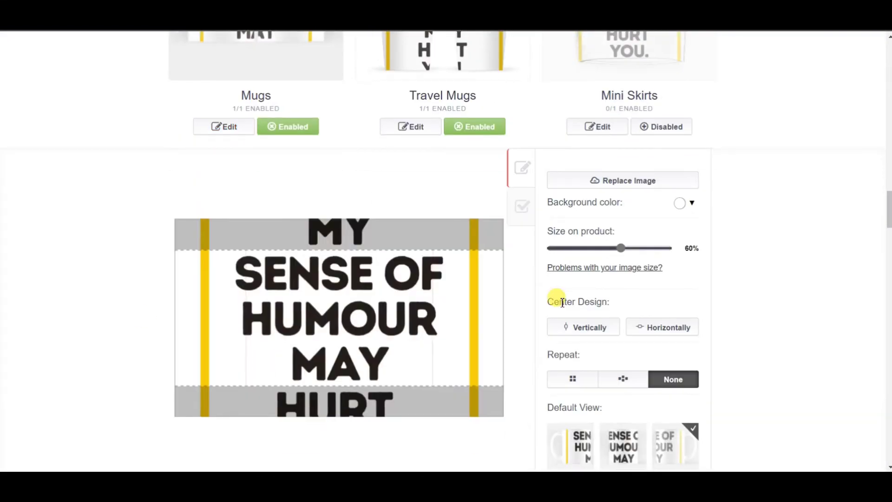
pyautogui.moveTo(621, 248); pyautogui.dragTo(572, 248)
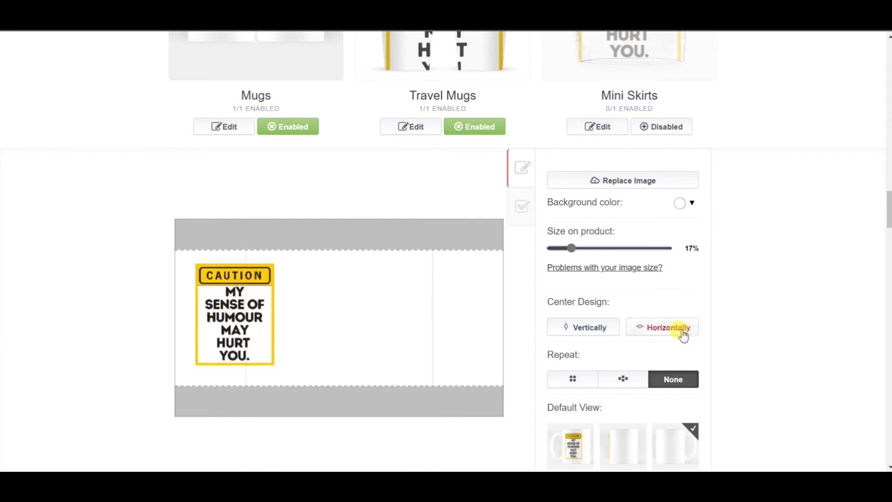
pyautogui.scroll(-3, 650, 348)
pyautogui.click(632, 441)
# - Reduce the Travel Mugs design to 27% and apply the changes
pyautogui.click(420, 361)
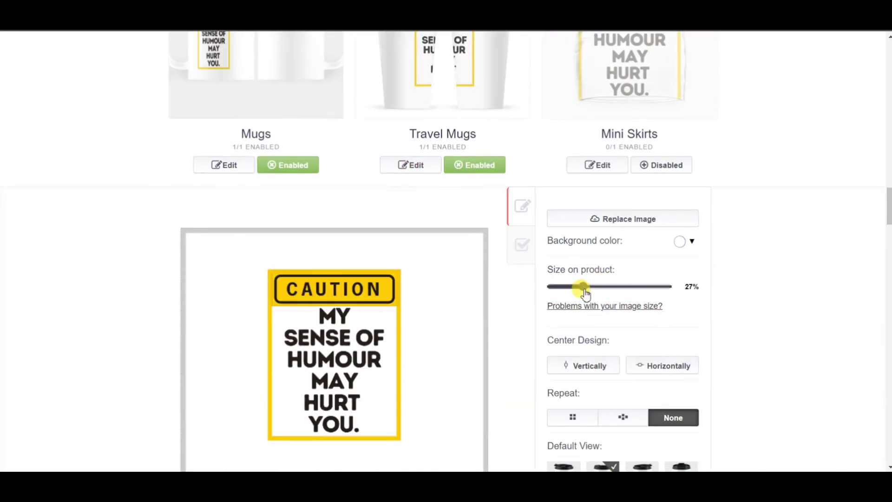
pyautogui.scroll(-4, 650, 372)
pyautogui.click(651, 414)
# - Open the Mini Skirts design, scale down the image and apply the changes
pyautogui.click(599, 336)
pyautogui.moveTo(647, 289); pyautogui.dragTo(594, 285)
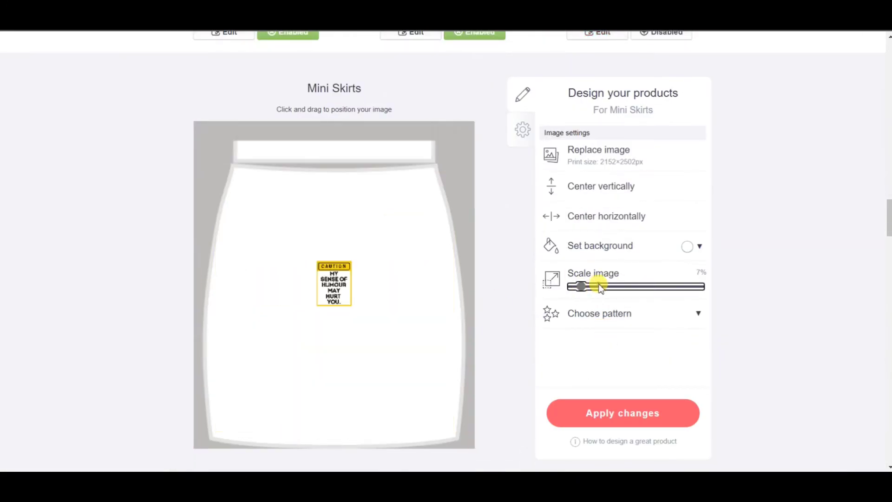
pyautogui.scroll(-2, 623, 346)
pyautogui.click(623, 347)
# - Scale the Tablet Cases & Skins image to 32% and apply the changes
pyautogui.scroll(-6, 702, 261)
pyautogui.click(410, 247)
pyautogui.scroll(-3, 635, 325)
pyautogui.moveTo(651, 347); pyautogui.dragTo(635, 347)
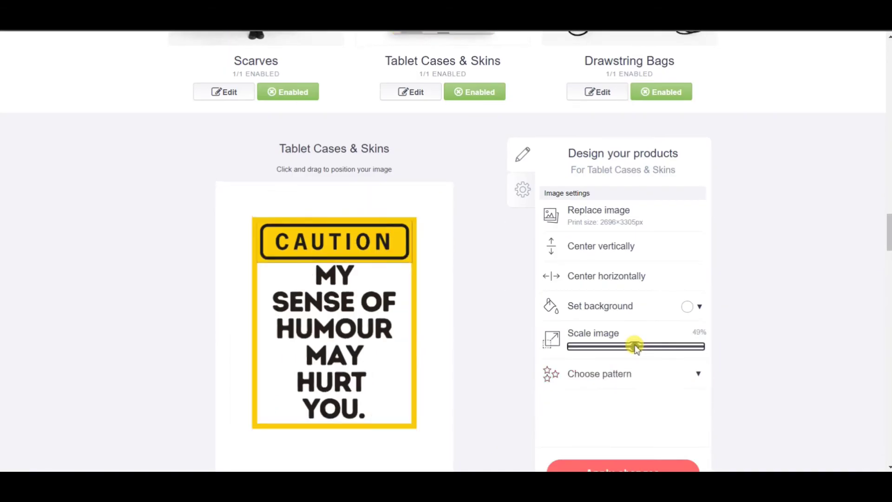
pyautogui.scroll(7, 635, 348)
pyautogui.scroll(-7, 635, 347)
pyautogui.click(624, 460)
pyautogui.scroll(5, 624, 460)
pyautogui.click(411, 281)
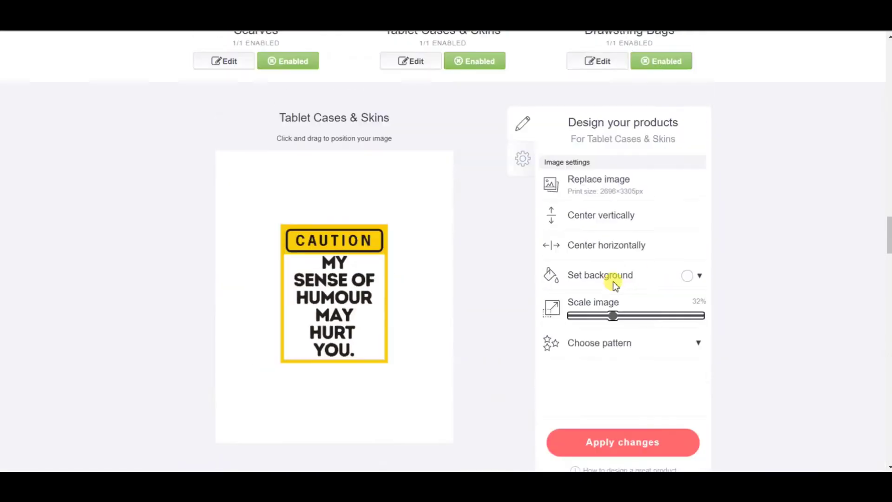
pyautogui.scroll(-2, 610, 150)
pyautogui.click(624, 381)
# - Scale the Drawstring Bags image to 47% and apply the changes
pyautogui.click(598, 278)
pyautogui.moveTo(643, 284); pyautogui.dragTo(633, 284)
pyautogui.scroll(-2, 634, 285)
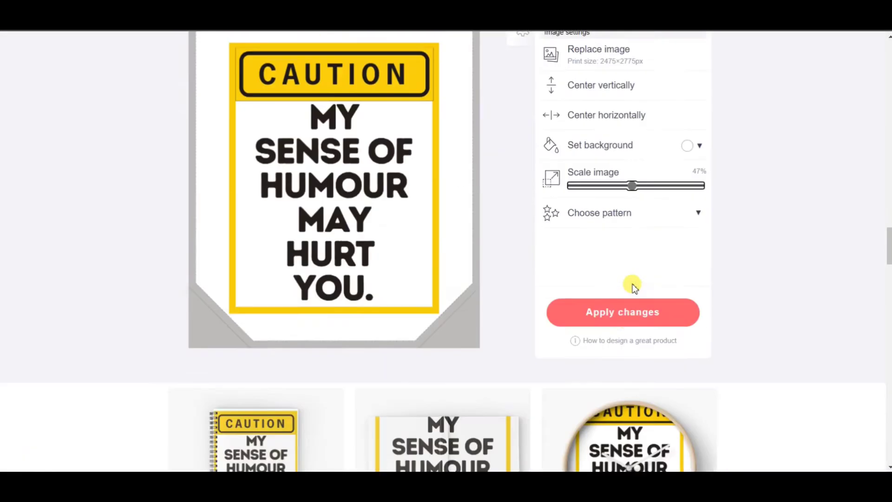
pyautogui.click(630, 310)
# - Scale the Hardcover Journals image to 36% and apply the changes
pyautogui.scroll(-3, 630, 310)
pyautogui.click(414, 352)
pyautogui.moveTo(672, 315); pyautogui.dragTo(618, 315)
pyautogui.click(634, 438)
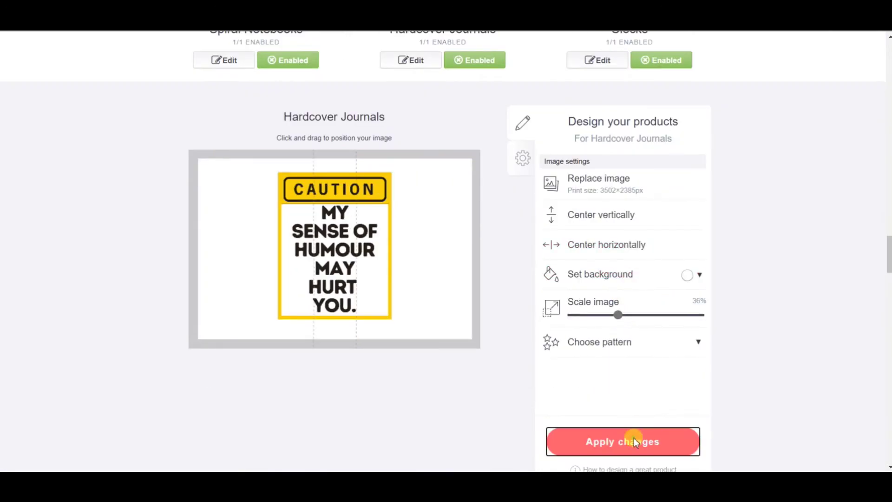
# - Scale down the Clocks image and enable Throw Blankets & Tapestries
pyautogui.click(599, 325)
pyautogui.moveTo(629, 250); pyautogui.dragTo(597, 251)
pyautogui.scroll(-4, 651, 298)
pyautogui.click(651, 306)
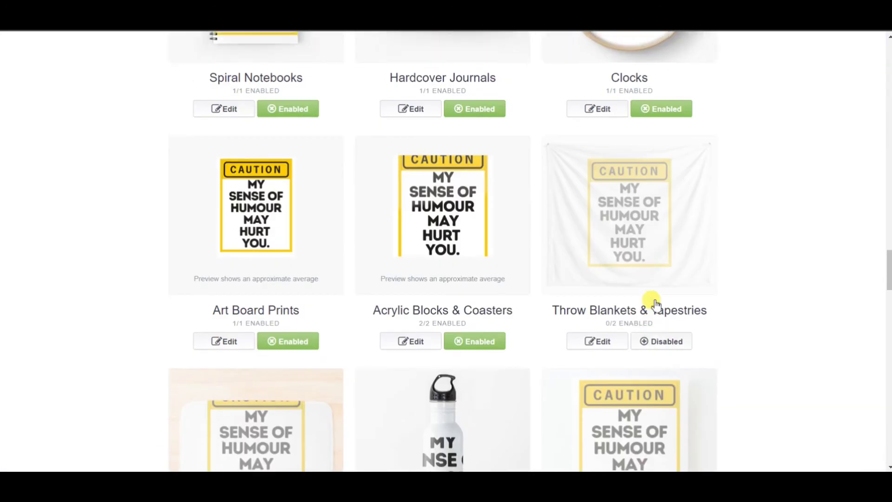
pyautogui.click(661, 340)
# - Scale the Acrylic Blocks & Coasters image to 83% and apply the changes
pyautogui.scroll(-2, 651, 335)
pyautogui.click(412, 267)
pyautogui.moveTo(699, 241); pyautogui.dragTo(677, 241)
pyautogui.scroll(3, 657, 279)
pyautogui.click(655, 278)
pyautogui.scroll(-3, 651, 288)
pyautogui.click(610, 365)
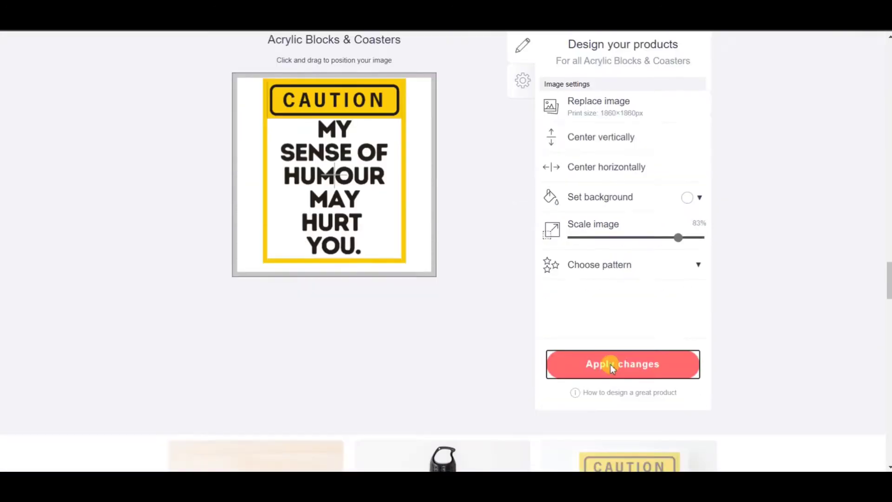
# - Scale down the Bath Mats image so the whole sign fits on the mat, and apply the changes
pyautogui.scroll(-4, 418, 325)
pyautogui.click(225, 288)
pyautogui.scroll(-4, 604, 321)
pyautogui.moveTo(677, 327); pyautogui.dragTo(659, 325)
pyautogui.scroll(-1, 659, 326)
pyautogui.click(623, 406)
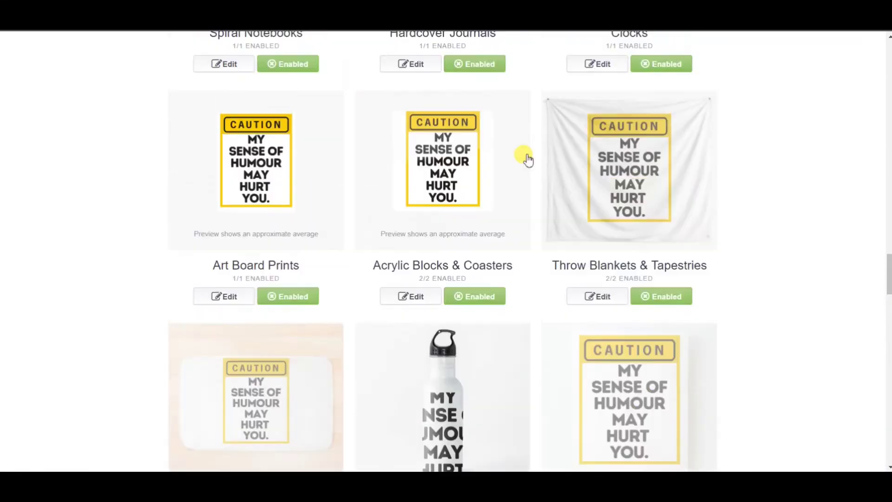
# - Enable Bath Mats as an available product and apply the changes
pyautogui.scroll(-3, 523, 155)
pyautogui.click(225, 343)
pyautogui.scroll(-3, 615, 348)
pyautogui.scroll(-3, 614, 372)
pyautogui.click(611, 450)
# - Scale down the Water Bottles image so the whole sign fits on the bottle, and apply the changes
pyautogui.click(411, 138)
pyautogui.scroll(-1, 604, 278)
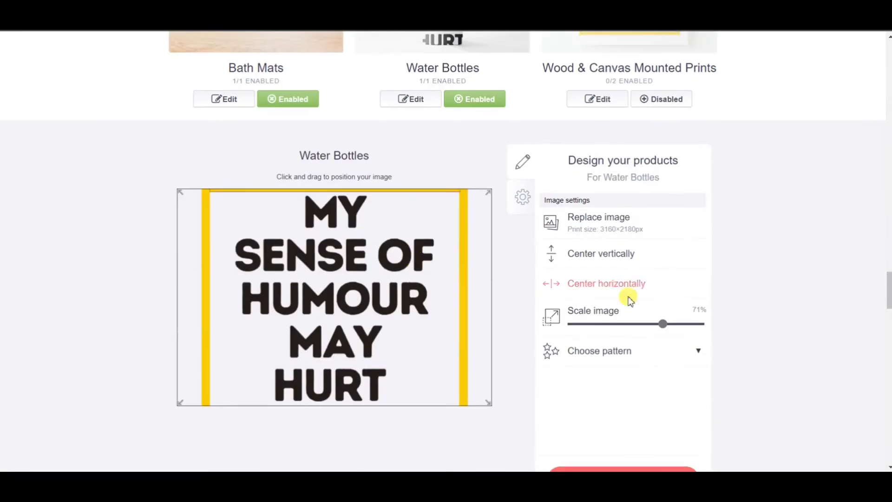
pyautogui.moveTo(663, 323); pyautogui.dragTo(617, 326)
pyautogui.scroll(2, 625, 316)
pyautogui.scroll(-1, 637, 293)
pyautogui.click(637, 292)
pyautogui.scroll(-2, 634, 325)
pyautogui.click(632, 409)
# - Enable Wood & Canvas Mounted Prints and apply the changes
pyautogui.scroll(3, 651, 279)
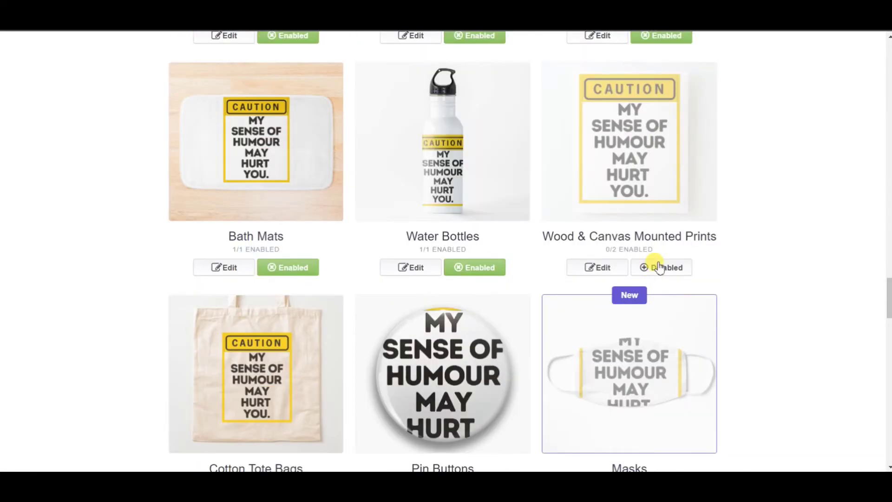
pyautogui.click(657, 265)
pyautogui.scroll(-3, 618, 279)
pyautogui.scroll(-2, 623, 225)
pyautogui.click(630, 357)
# - Scale down the Pin Buttons image so the whole sign fits inside the button, and apply the changes
pyautogui.scroll(2, 634, 351)
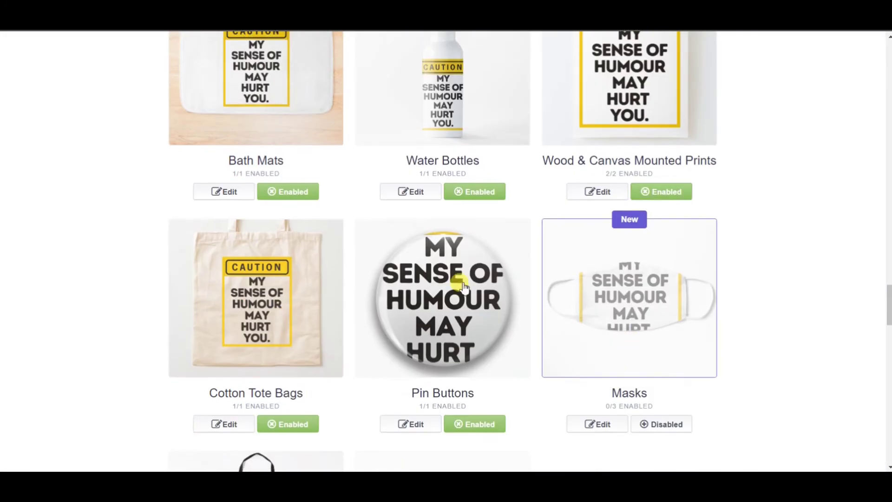
pyautogui.click(597, 194)
pyautogui.scroll(-5, 614, 186)
pyautogui.click(623, 304)
pyautogui.scroll(4, 558, 326)
pyautogui.click(423, 361)
pyautogui.scroll(-4, 534, 371)
pyautogui.moveTo(600, 407); pyautogui.dragTo(587, 406)
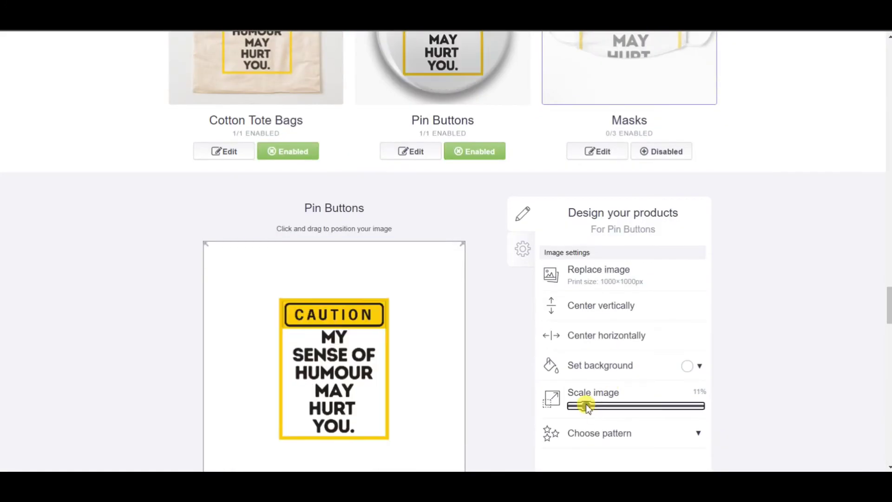
pyautogui.scroll(-2, 593, 409)
pyautogui.click(601, 435)
# - Scale the Masks image to 20%, move it slightly down and apply the changes
pyautogui.scroll(4, 602, 432)
pyautogui.click(605, 297)
pyautogui.click(607, 349)
pyautogui.scroll(2, 606, 351)
pyautogui.scroll(-4, 606, 352)
pyautogui.moveTo(606, 245); pyautogui.dragTo(599, 244)
pyautogui.scroll(4, 599, 265)
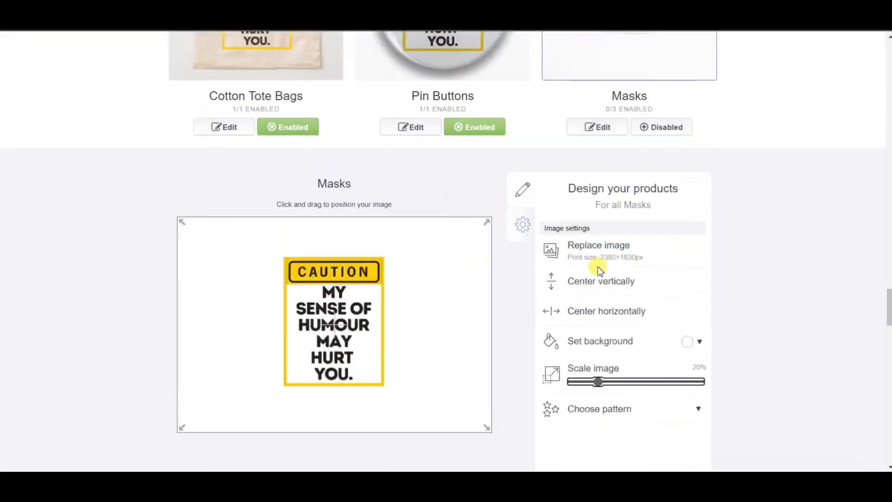
pyautogui.scroll(-3, 599, 265)
pyautogui.moveTo(361, 243); pyautogui.dragTo(360, 249)
pyautogui.click(625, 423)
# - Enable Jigsaw Puzzles as an available product
pyautogui.scroll(-4, 633, 337)
pyautogui.scroll(3, 558, 297)
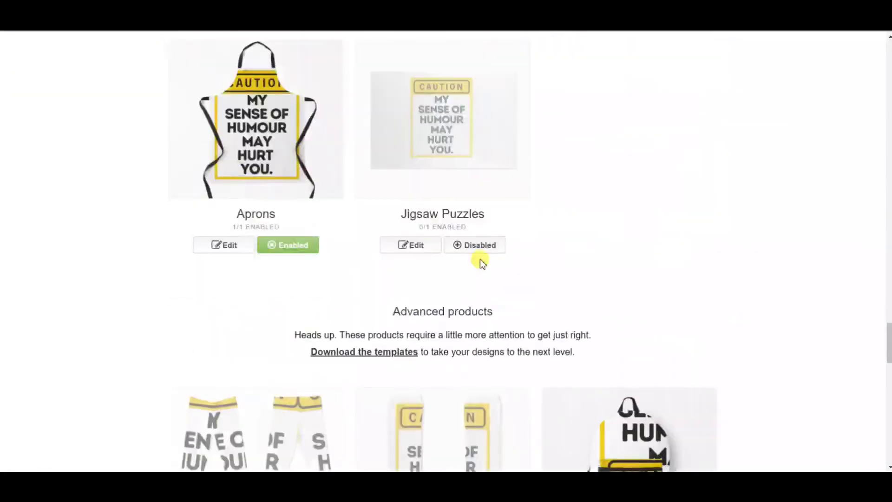
pyautogui.click(478, 246)
# - Scale down the Aprons image and apply the changes
pyautogui.click(230, 246)
pyautogui.scroll(-2, 605, 325)
pyautogui.moveTo(680, 390); pyautogui.dragTo(673, 389)
pyautogui.scroll(-2, 674, 331)
pyautogui.moveTo(673, 279); pyautogui.dragTo(640, 279)
pyautogui.scroll(1, 635, 277)
pyautogui.scroll(-4, 633, 277)
pyautogui.click(618, 297)
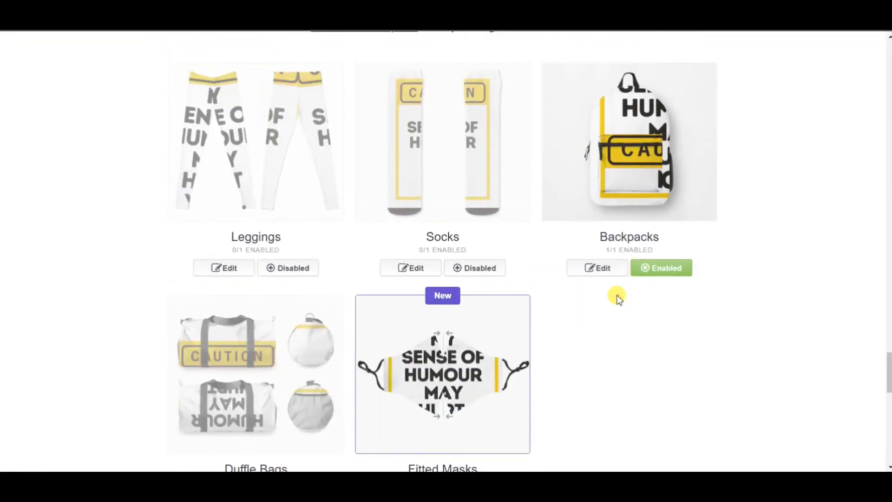
# - Enable Leggings and set its design to the Regular grid pattern
pyautogui.click(288, 267)
pyautogui.click(224, 267)
pyautogui.click(643, 340)
pyautogui.click(672, 358)
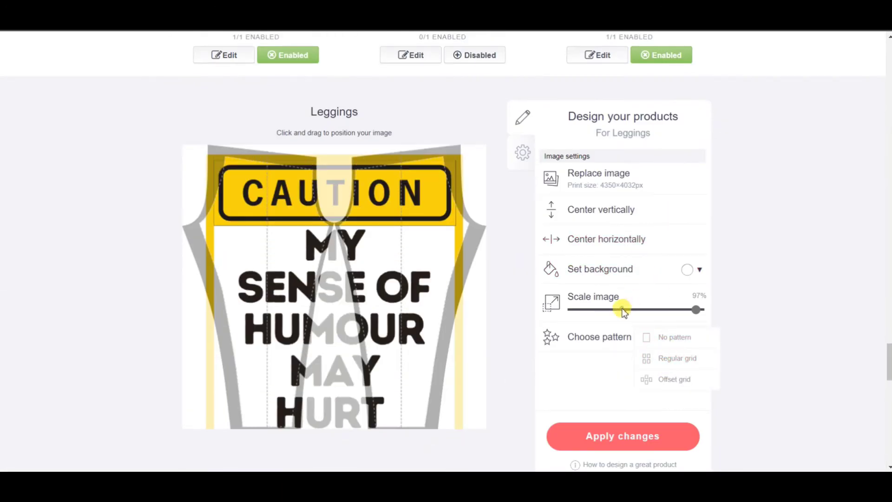
# - Scale down the Leggings image so the sign repeats many times across the legs, and apply the changes
pyautogui.moveTo(621, 310); pyautogui.dragTo(588, 309)
pyautogui.click(623, 435)
pyautogui.scroll(-2, 511, 325)
pyautogui.click(620, 393)
# - Enable Socks, and scale down and reposition the caution-sign image on Backpacks
pyautogui.scroll(4, 609, 362)
pyautogui.click(474, 280)
pyautogui.click(603, 280)
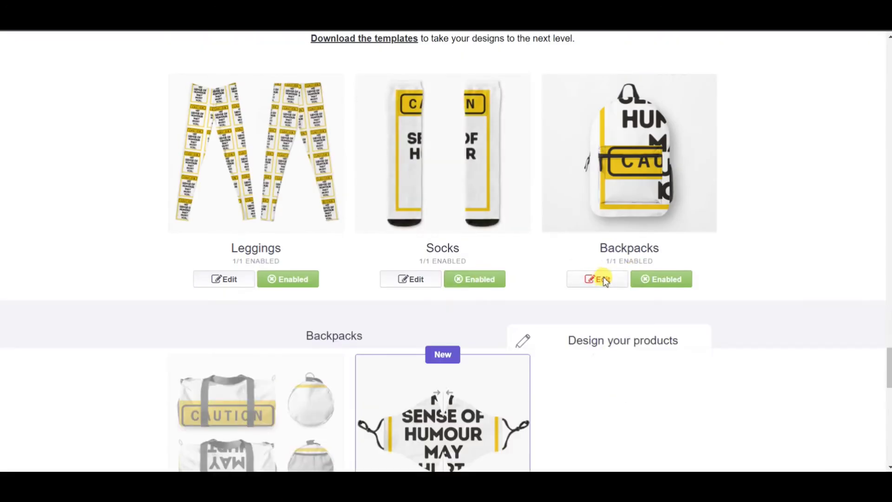
pyautogui.scroll(-4, 613, 302)
pyautogui.moveTo(700, 346); pyautogui.dragTo(599, 348)
pyautogui.moveTo(336, 344); pyautogui.dragTo(263, 360)
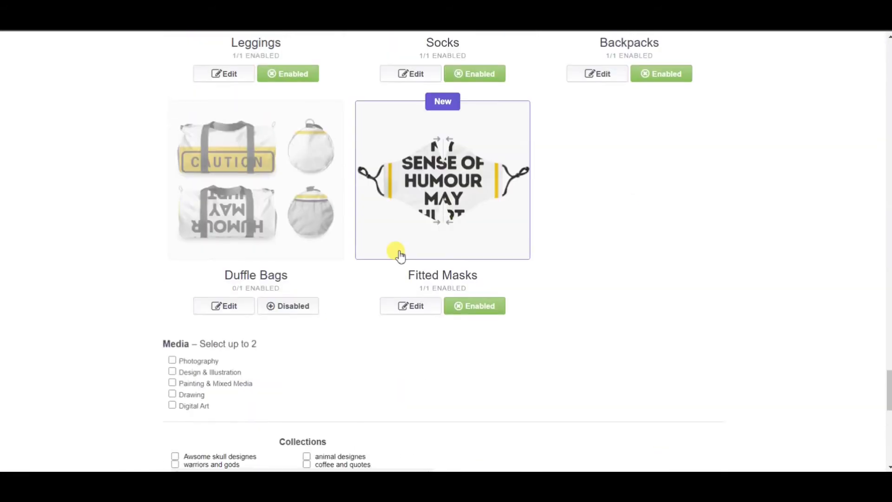
# - Scale the Duffle Bags image down to 16%
pyautogui.click(225, 305)
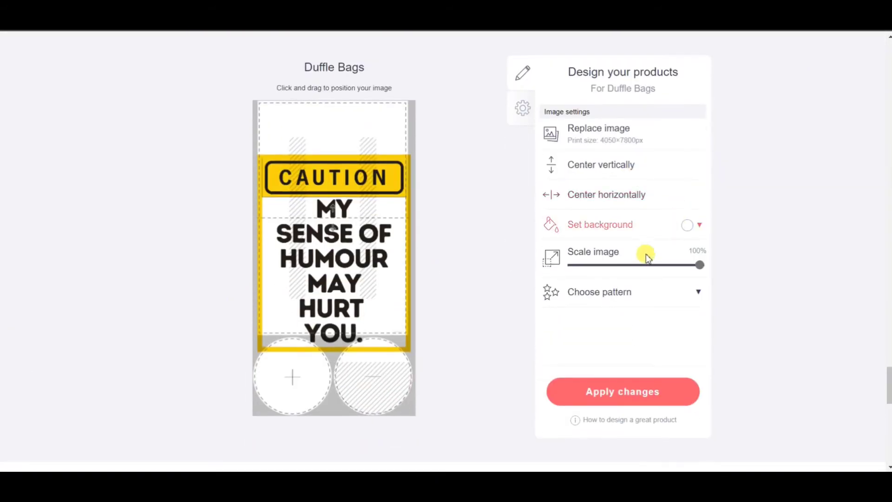
pyautogui.click(622, 265)
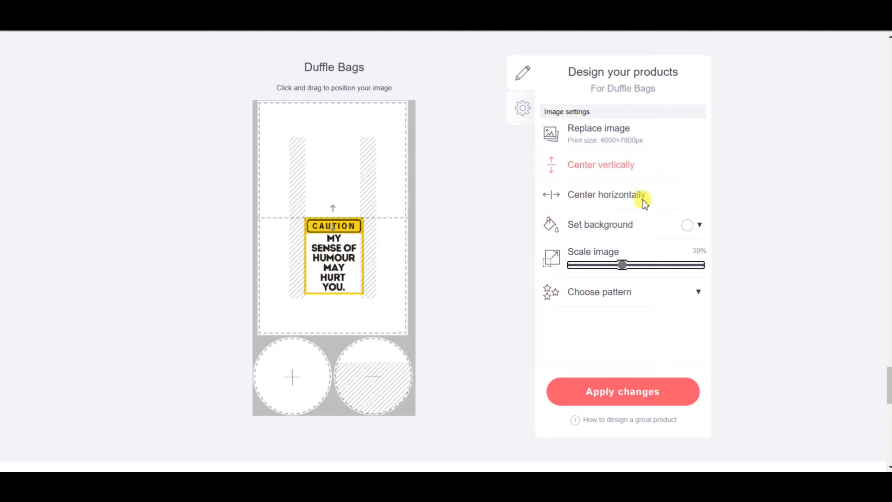
pyautogui.click(637, 296)
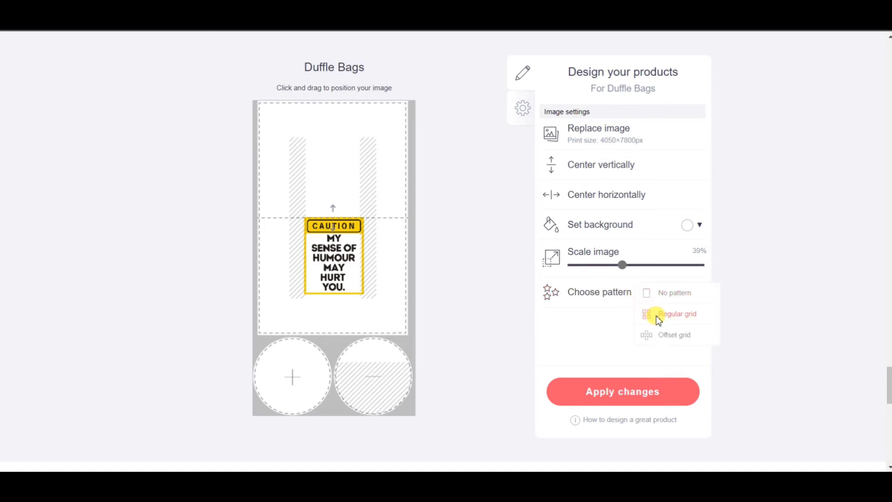
pyautogui.scroll(5, 350, 193)
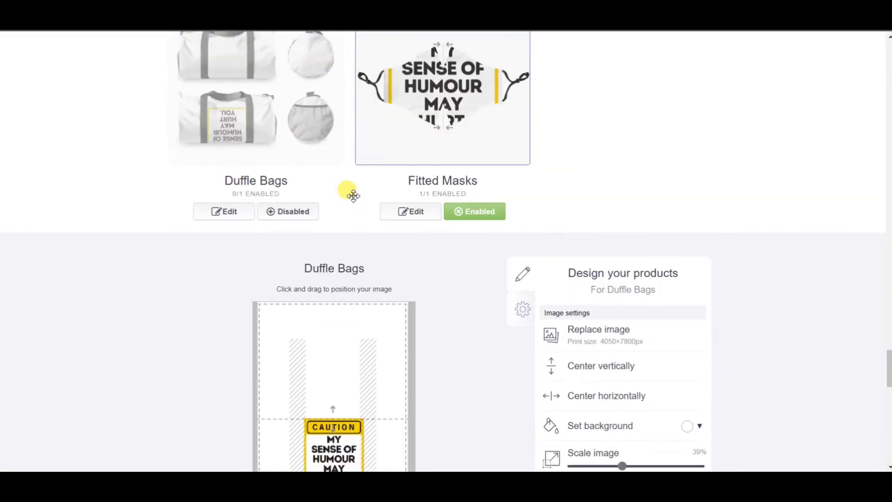
pyautogui.scroll(-4, 288, 184)
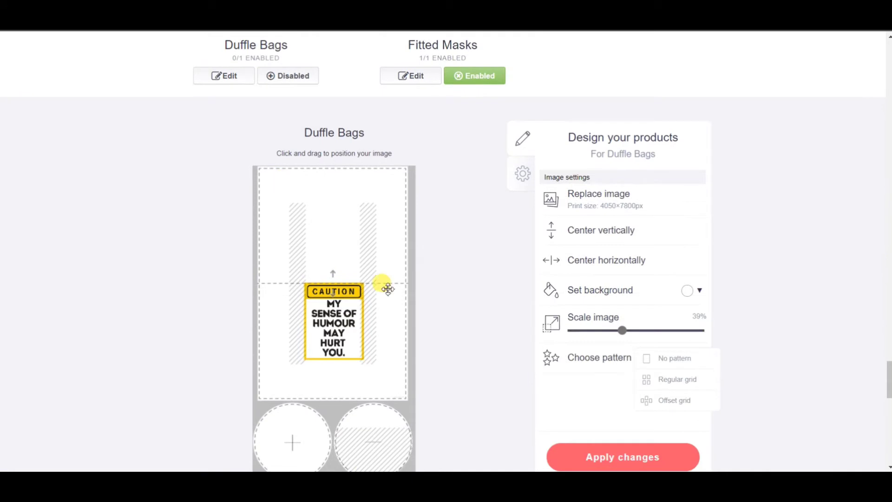
pyautogui.scroll(-2, 499, 284)
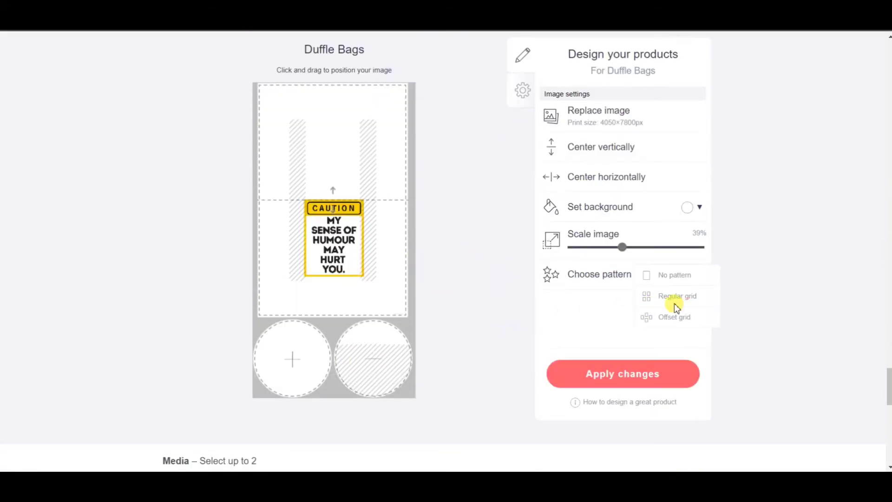
pyautogui.click(593, 247)
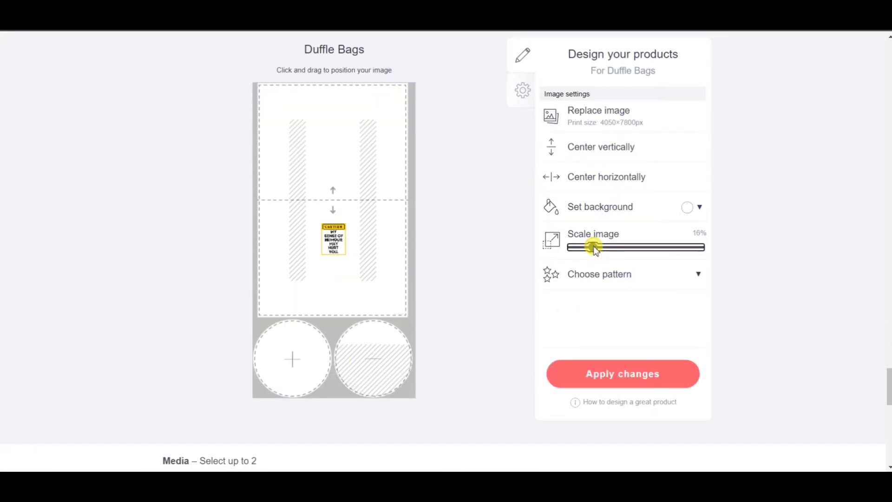
# - Set the Duffle Bags design to the Offset grid pattern and apply the changes
pyautogui.click(660, 281)
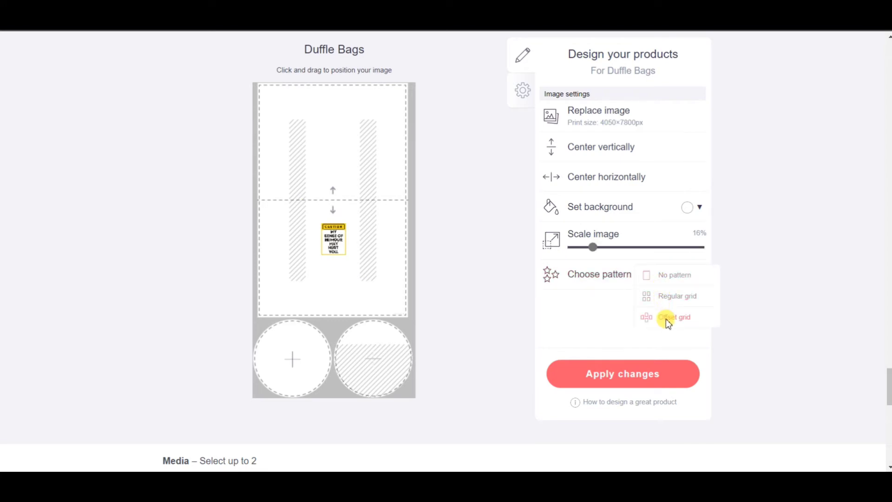
pyautogui.click(665, 319)
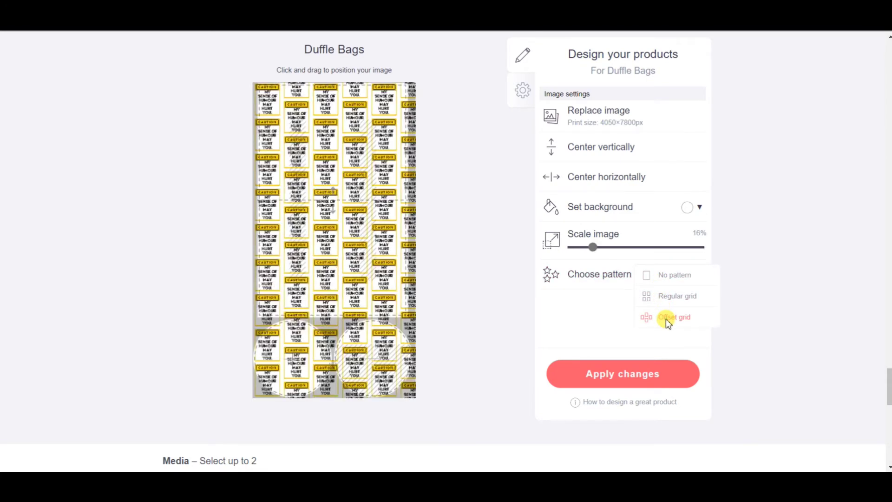
pyautogui.scroll(5, 666, 319)
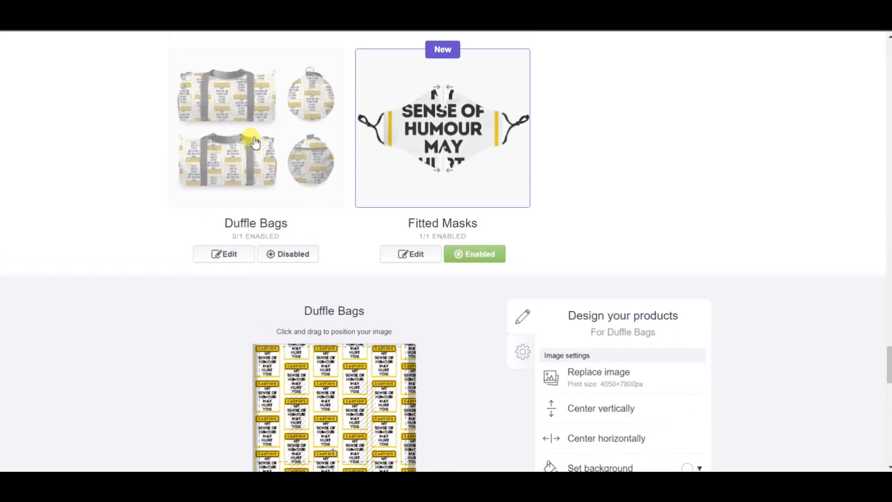
pyautogui.scroll(-6, 251, 137)
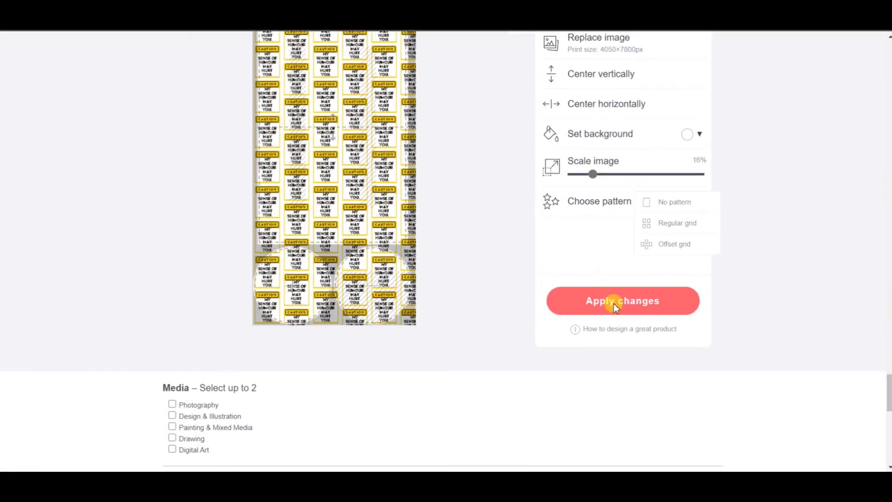
pyautogui.click(614, 303)
# - Enable Duffle Bags as an available product
pyautogui.scroll(5, 614, 305)
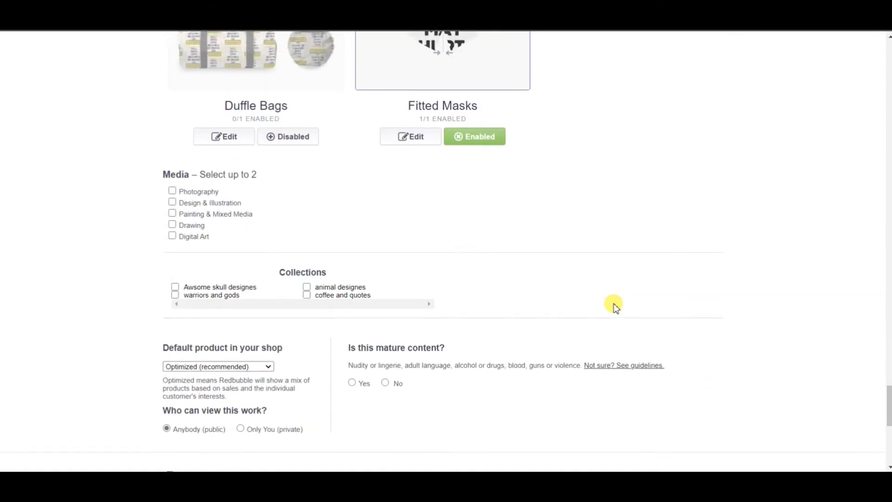
pyautogui.scroll(3, 614, 305)
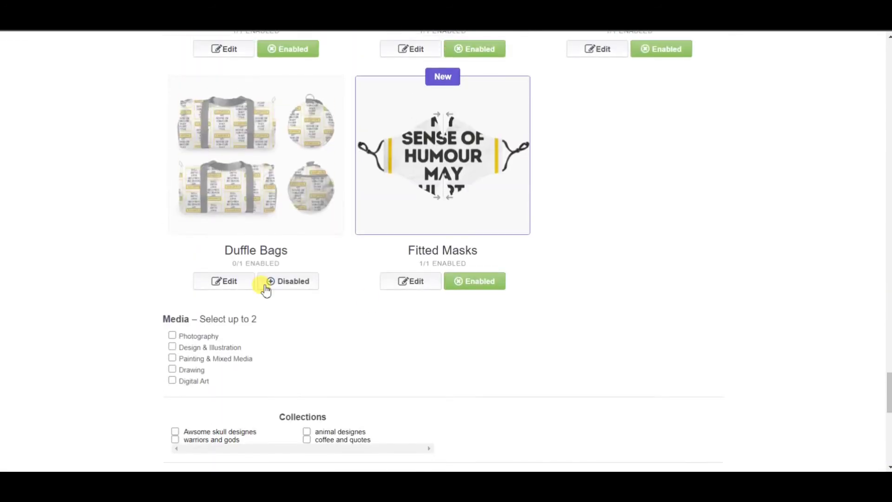
pyautogui.click(291, 281)
# - Scale the Fitted Masks image to 24%, center it horizontally and apply the changes
pyautogui.click(405, 281)
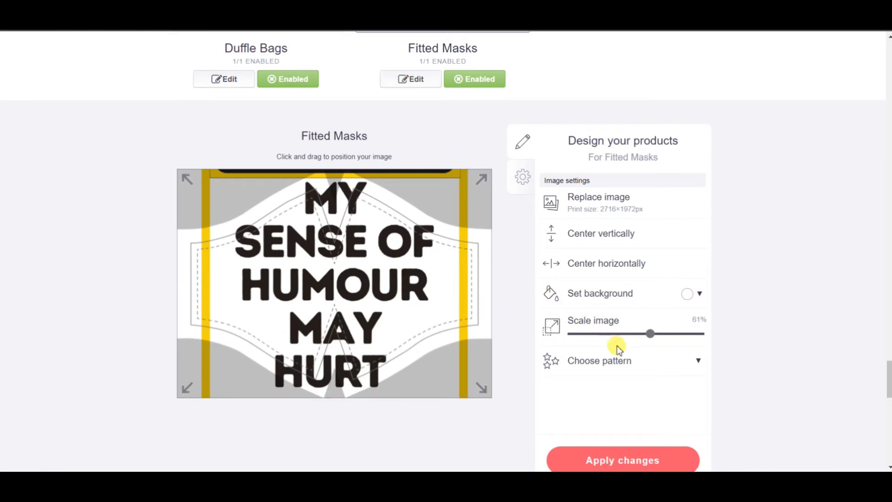
pyautogui.click(626, 335)
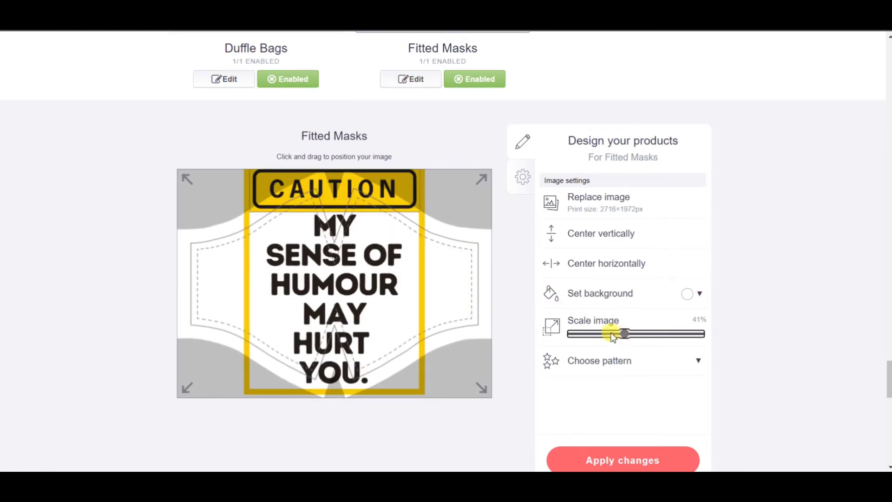
pyautogui.click(607, 334)
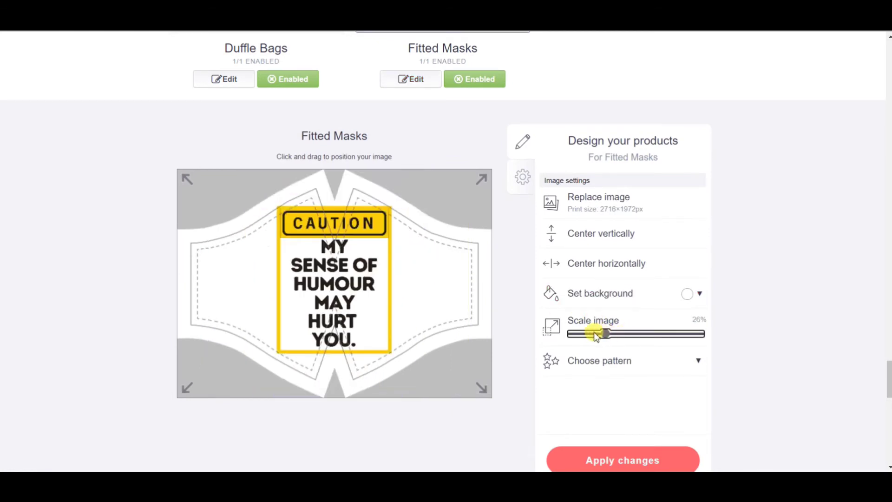
pyautogui.click(595, 334)
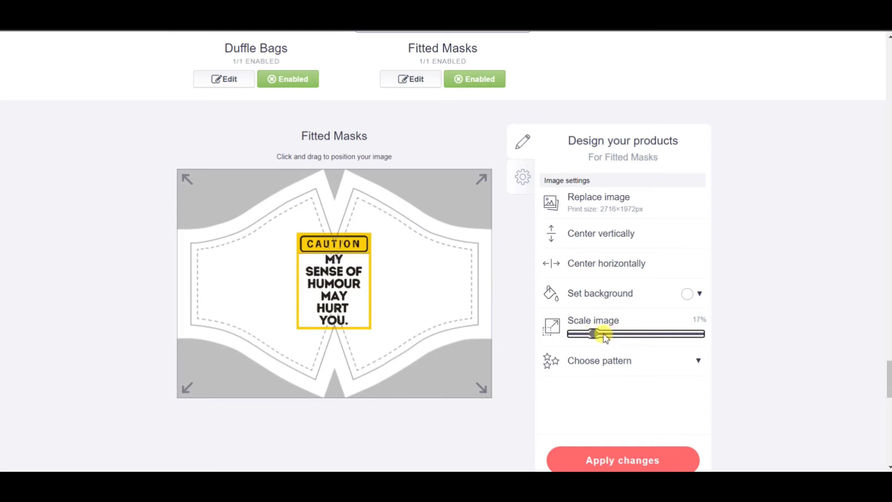
pyautogui.click(604, 335)
pyautogui.scroll(-2, 605, 335)
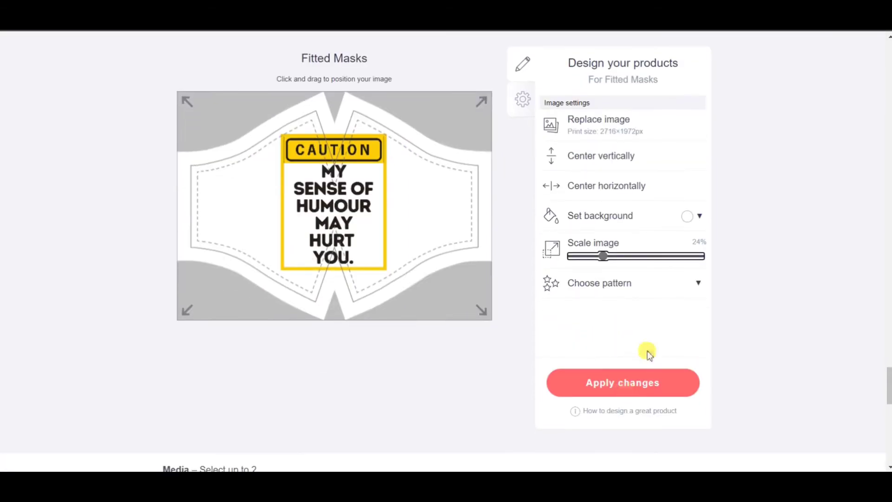
pyautogui.click(618, 189)
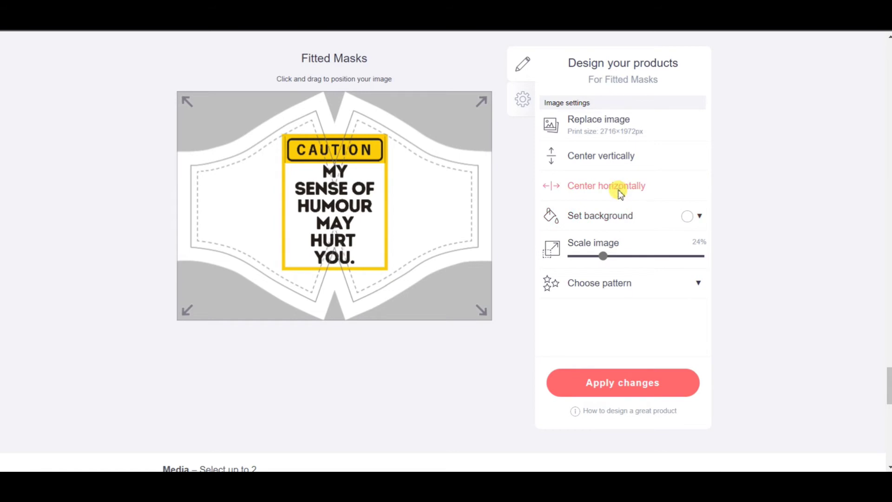
pyautogui.click(626, 377)
# - Review the design's preview and enabled status on every product, from Standard Print Clothing through Fitted Masks
pyautogui.scroll(12, 624, 375)
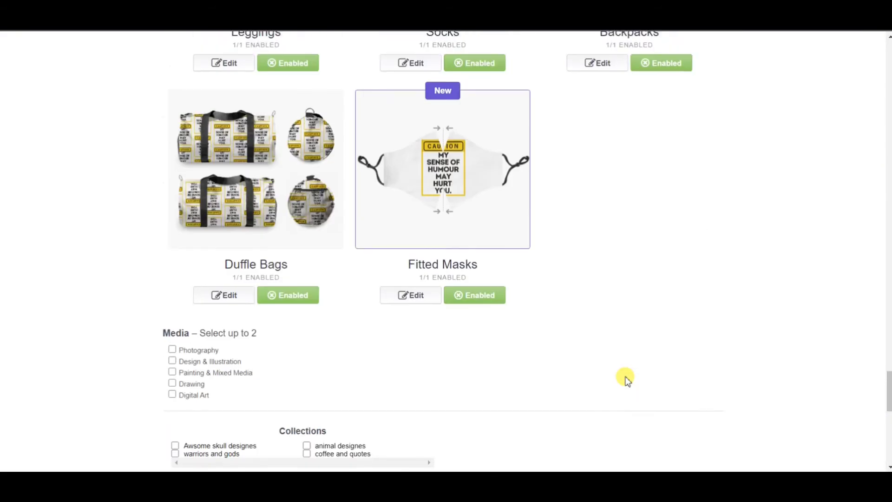
pyautogui.scroll(15, 633, 310)
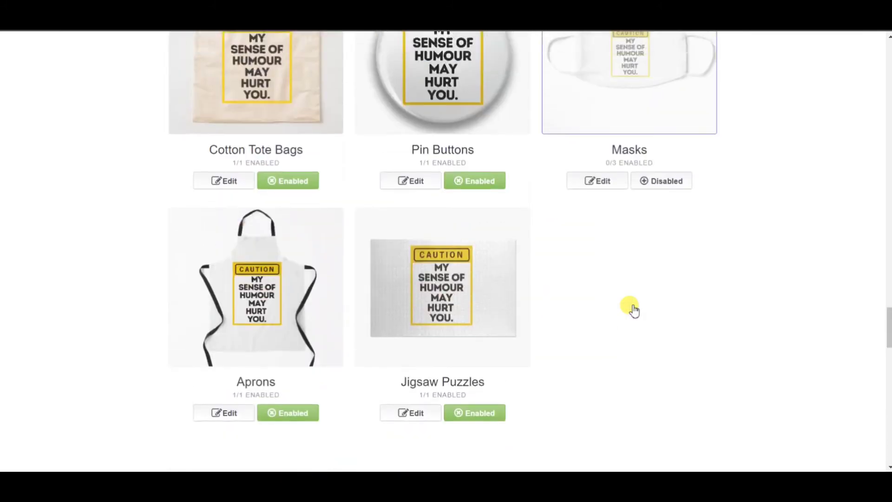
pyautogui.scroll(15, 632, 305)
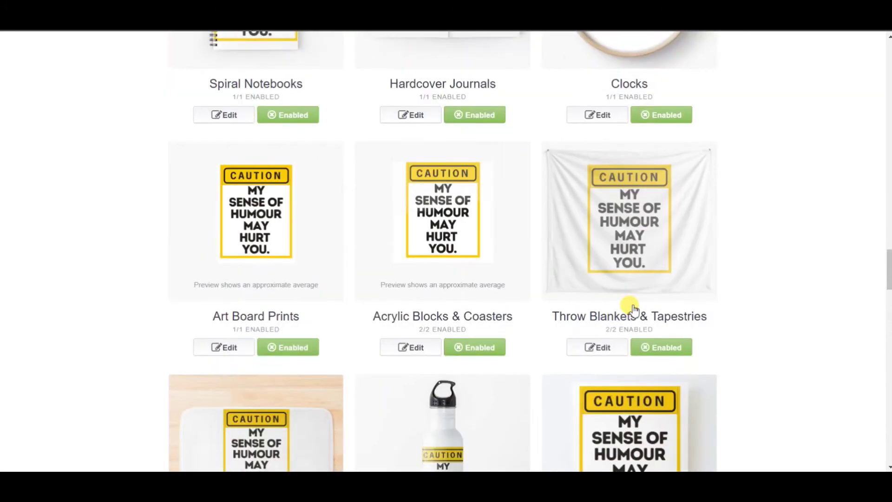
pyautogui.scroll(15, 632, 305)
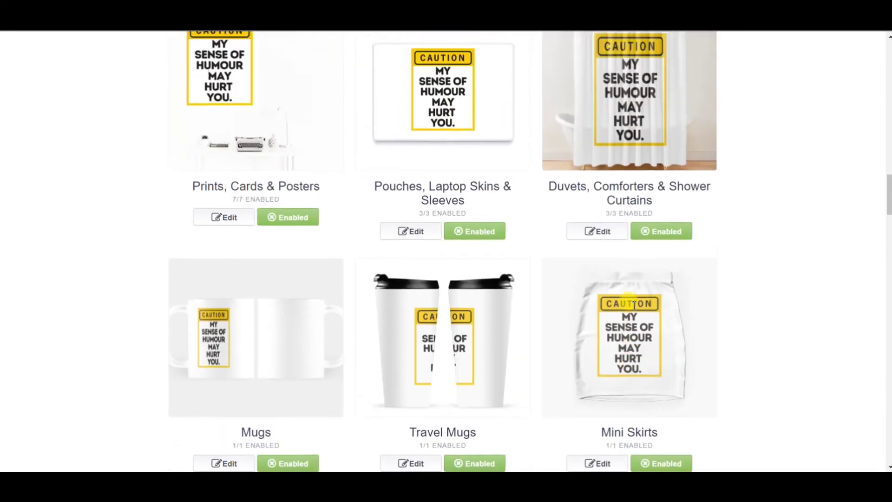
pyautogui.scroll(10, 634, 310)
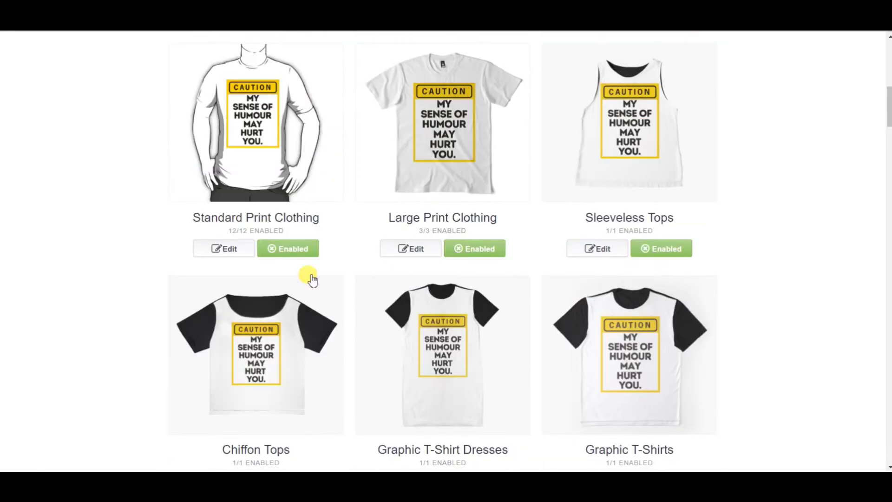
pyautogui.scroll(4, 656, 247)
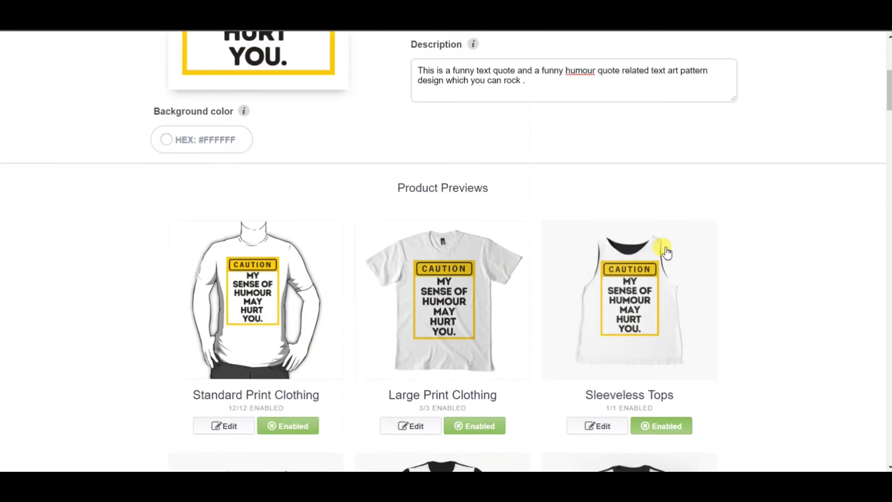
pyautogui.scroll(-4, 663, 249)
pyautogui.scroll(-20, 667, 253)
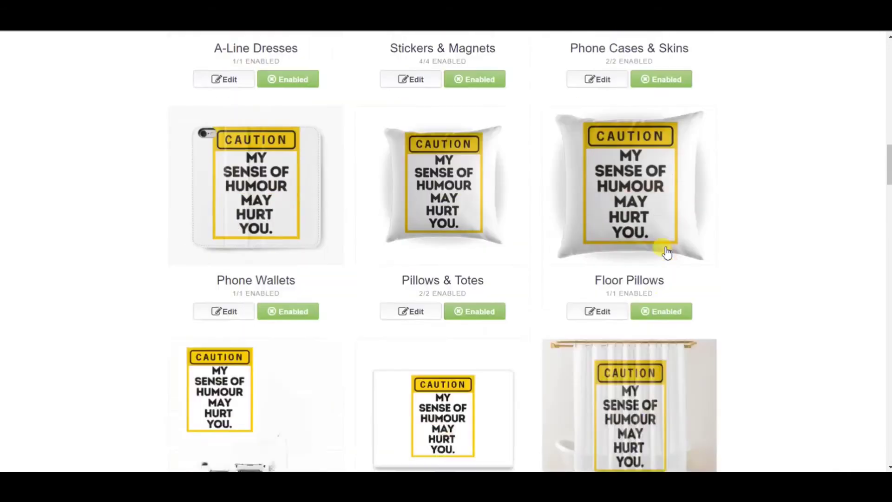
pyautogui.scroll(-12, 668, 254)
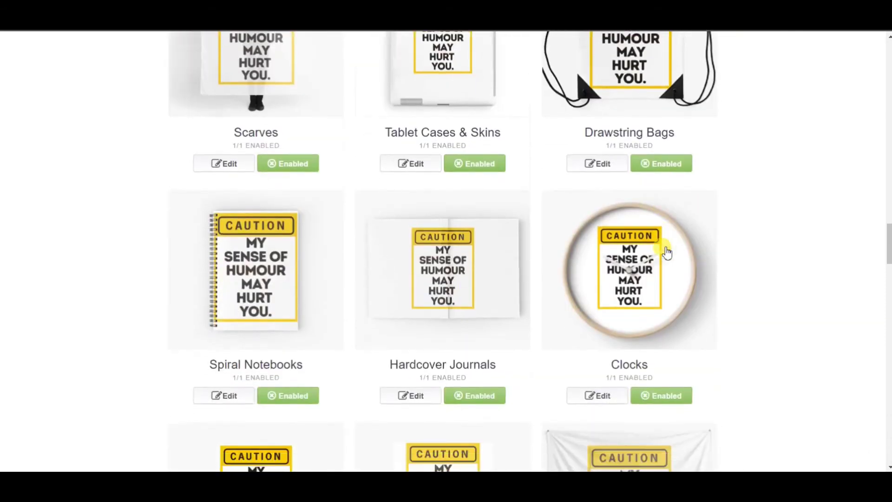
pyautogui.scroll(-12, 667, 253)
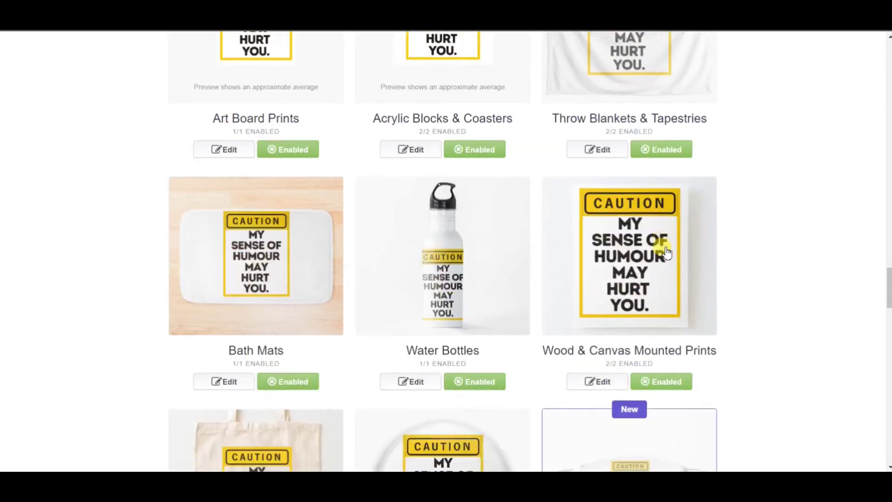
pyautogui.scroll(-2, 668, 254)
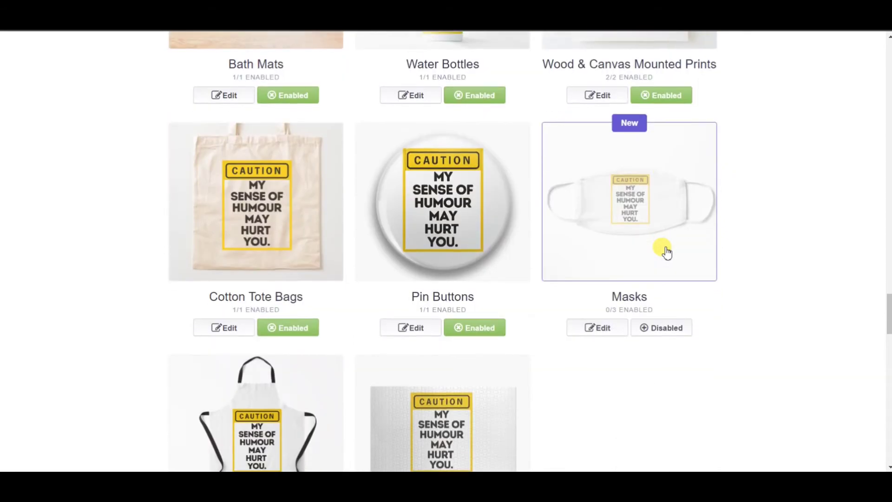
pyautogui.scroll(-18, 667, 254)
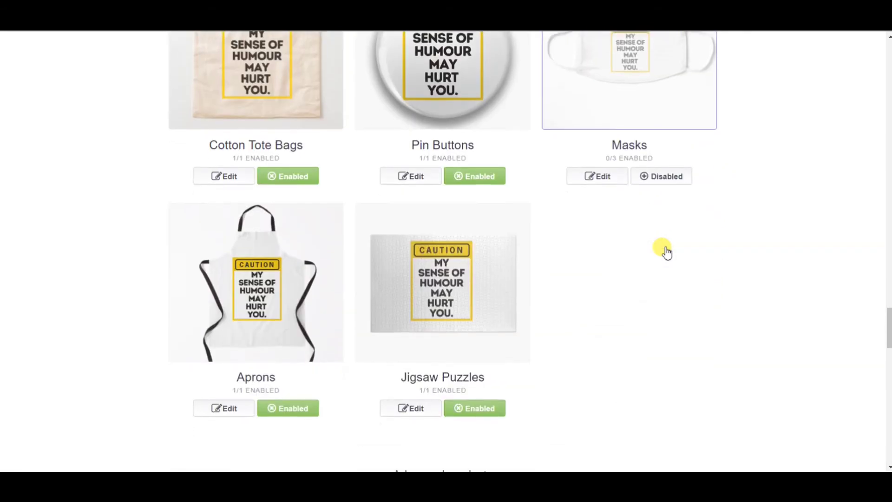
pyautogui.scroll(-2, 667, 251)
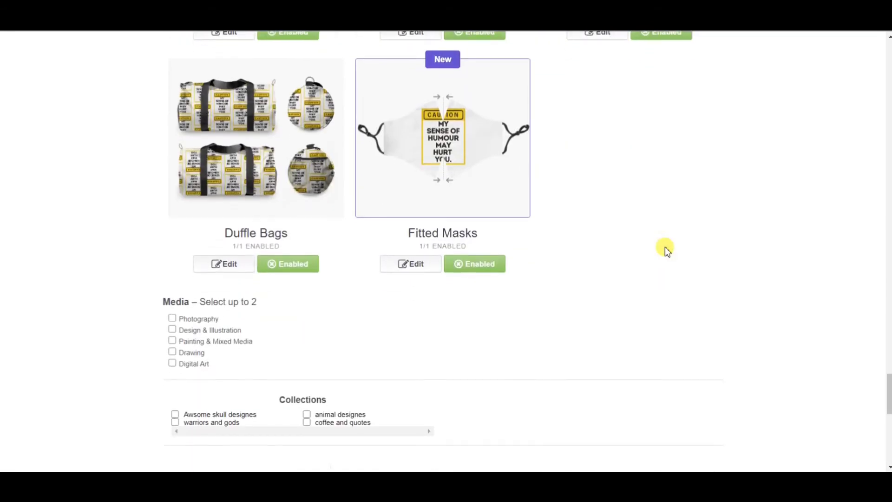
pyautogui.scroll(1, 665, 246)
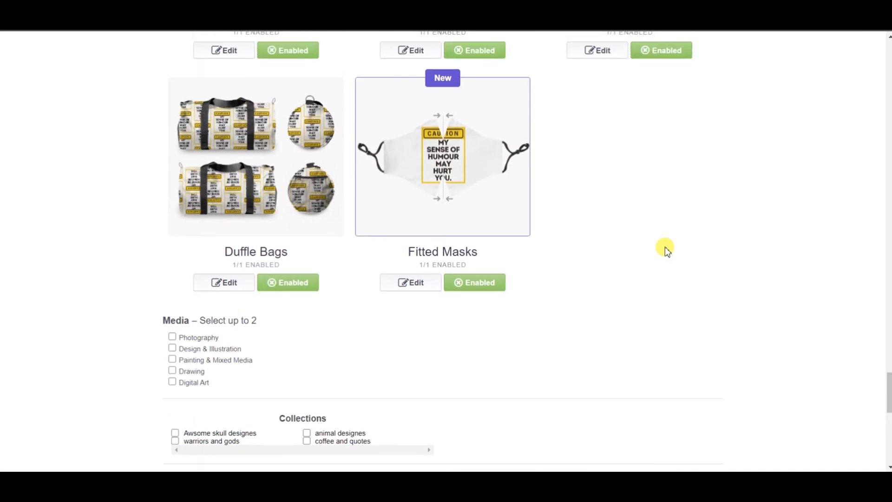
pyautogui.scroll(-1, 665, 247)
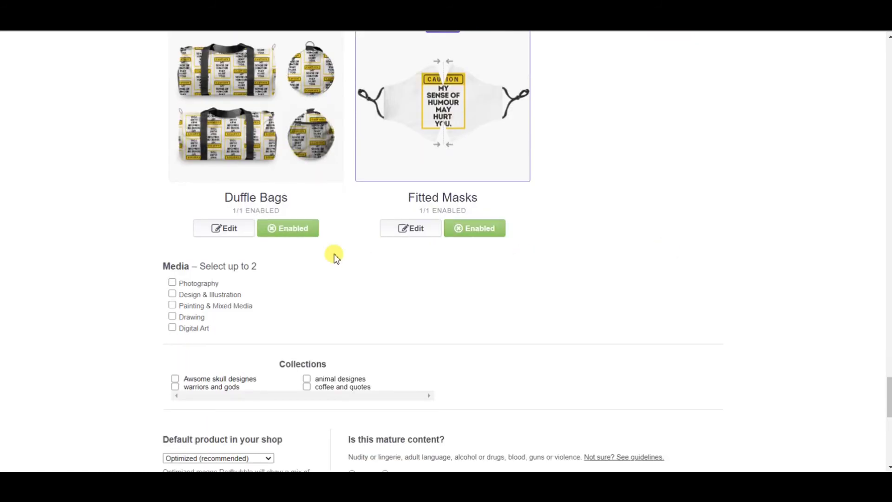
# - Set the media to Design & Illustration and Painting & Mixed Media, and add the work to the coffee and quotes collection
pyautogui.scroll(-1, 201, 263)
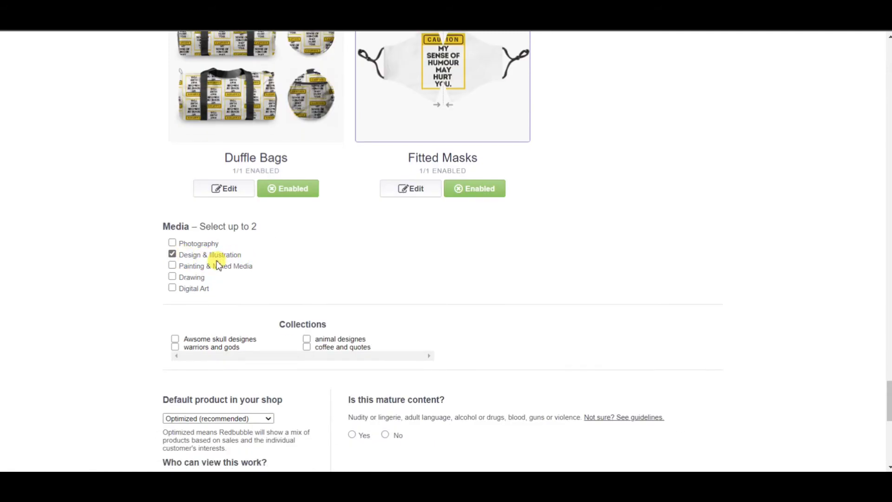
pyautogui.click(171, 266)
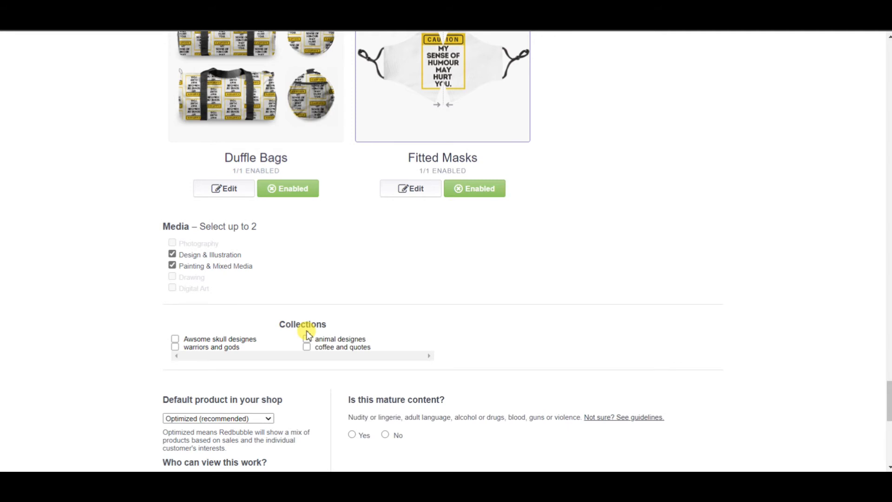
pyautogui.scroll(-1, 308, 335)
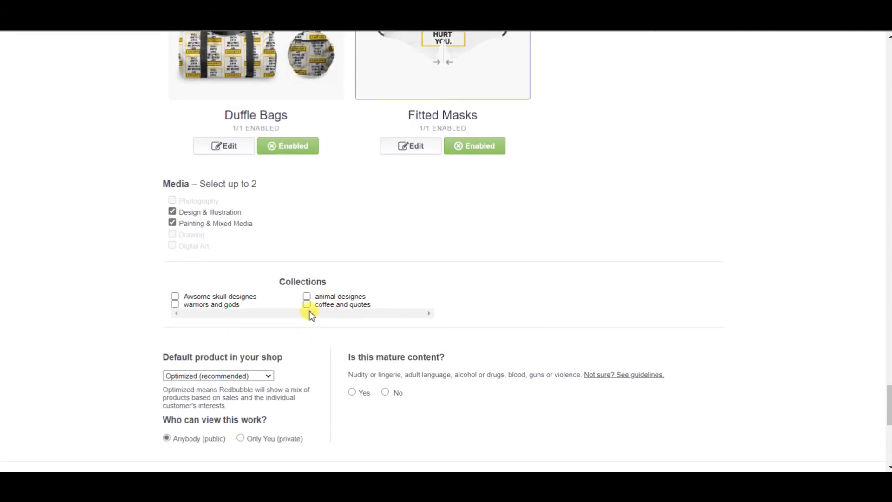
pyautogui.click(308, 308)
# - Set the default shop product to Sticker and mark the work as not containing mature content
pyautogui.scroll(-1, 308, 310)
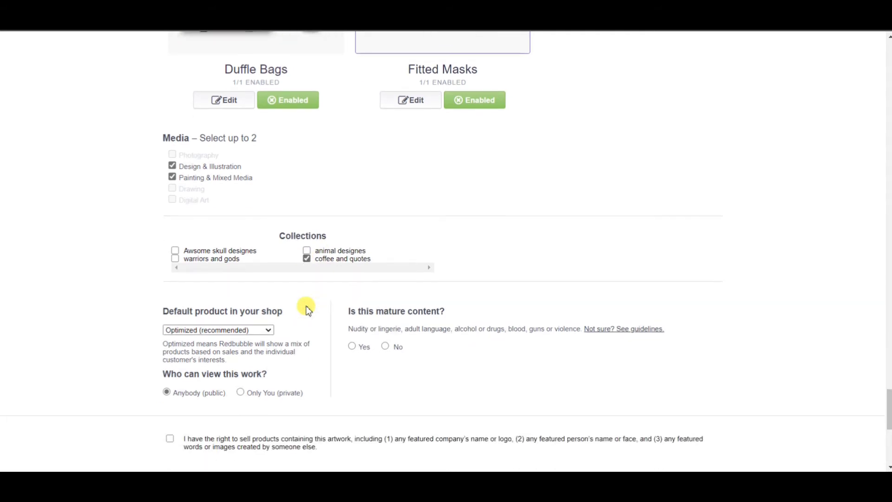
pyautogui.click(259, 331)
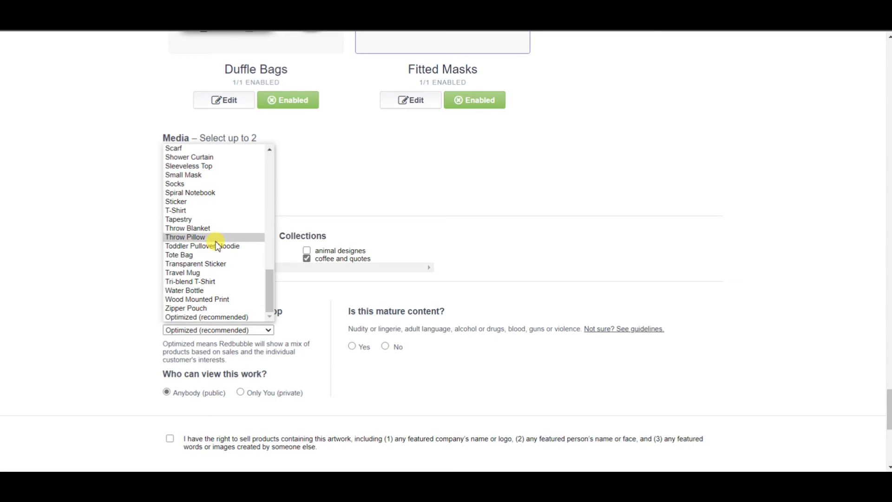
pyautogui.click(211, 203)
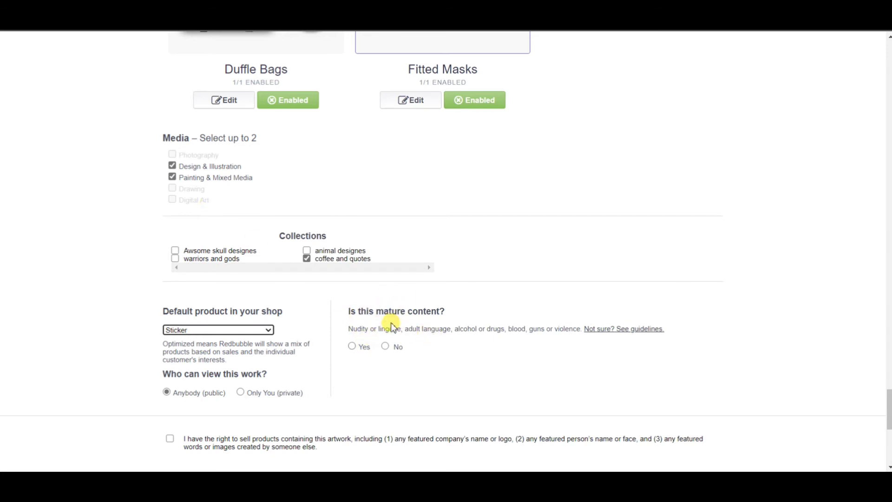
pyautogui.click(386, 348)
pyautogui.scroll(-1, 387, 348)
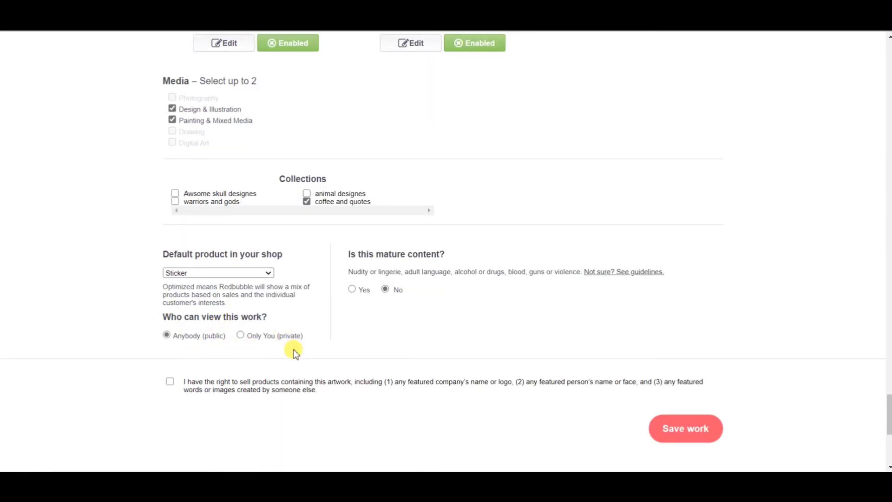
# - Recheck the preview and enabled status of every product, from the advanced products back up to Standard Print Clothing
pyautogui.scroll(10, 294, 353)
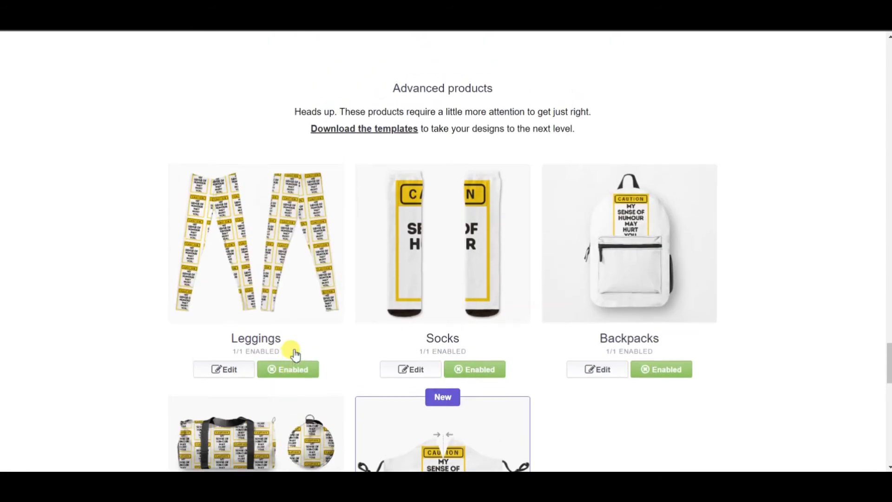
pyautogui.scroll(15, 523, 305)
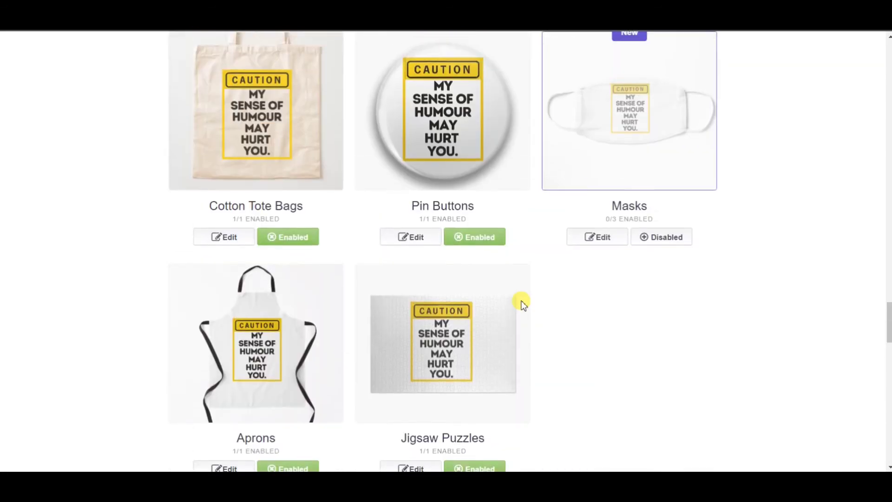
pyautogui.scroll(1, 523, 306)
pyautogui.scroll(-3, 523, 306)
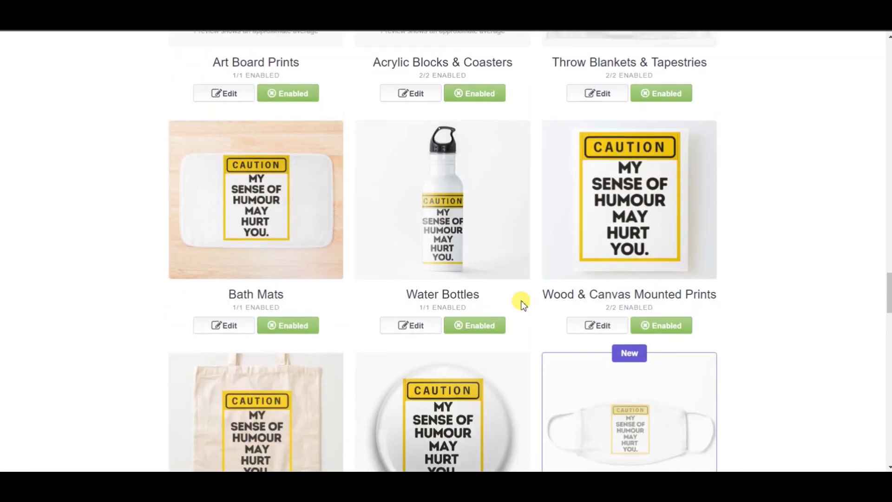
pyautogui.scroll(4, 523, 306)
pyautogui.scroll(6, 523, 305)
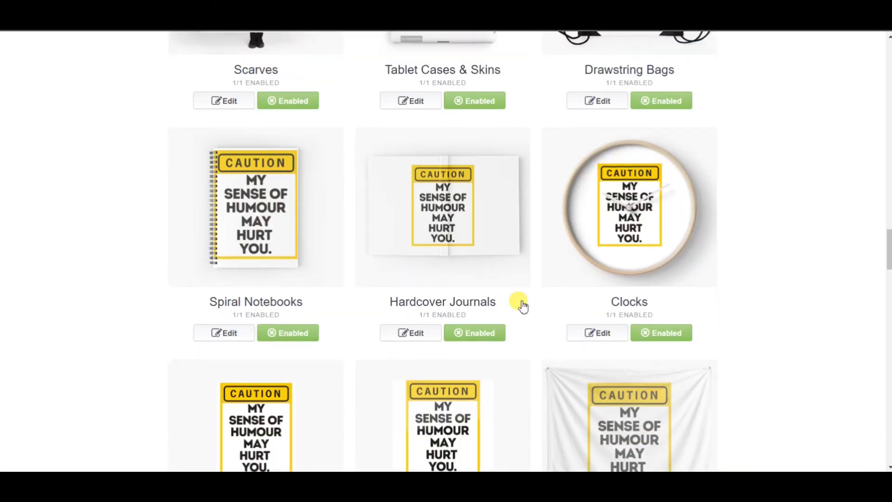
pyautogui.scroll(4, 523, 305)
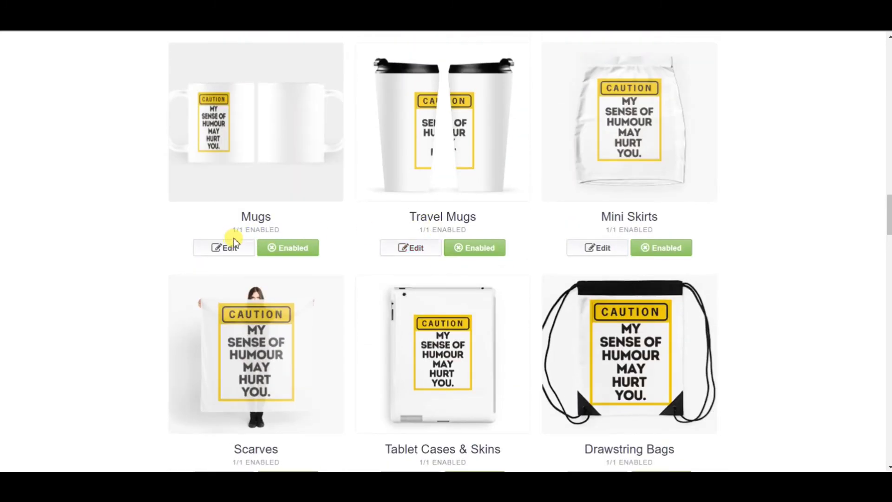
pyautogui.scroll(4, 609, 222)
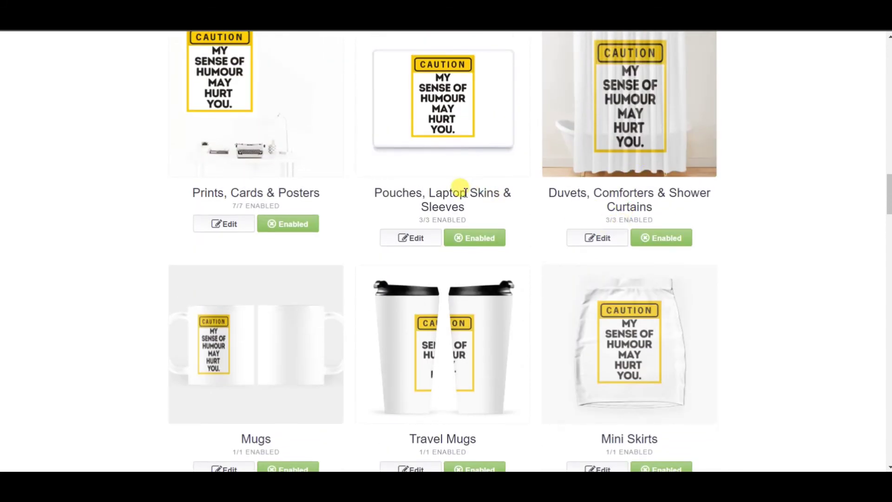
pyautogui.scroll(4, 465, 192)
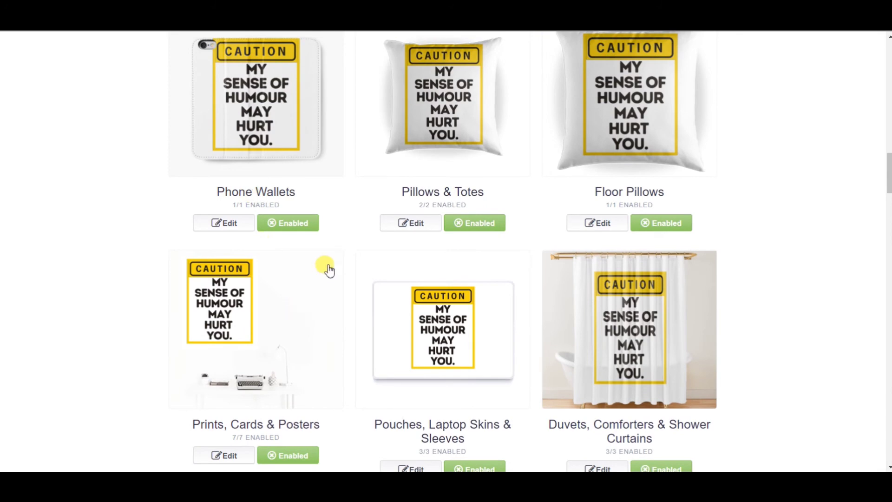
pyautogui.scroll(-3, 329, 269)
pyautogui.scroll(3, 339, 243)
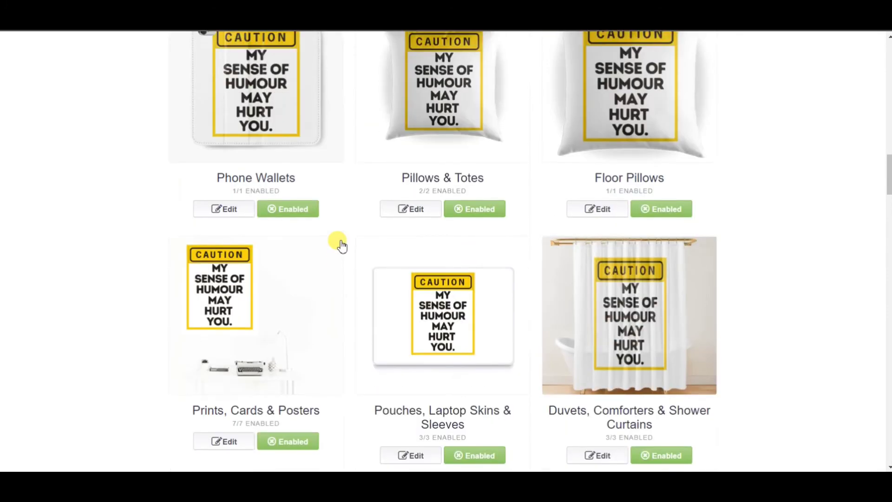
pyautogui.scroll(5, 341, 245)
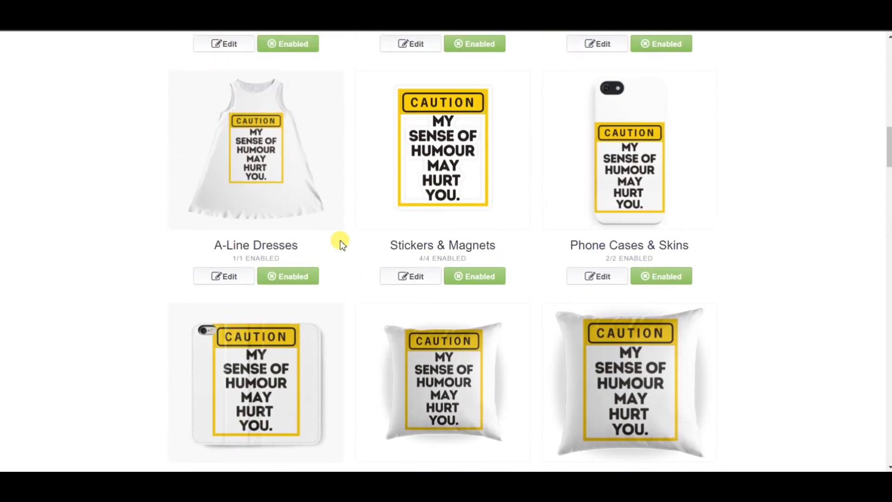
pyautogui.scroll(5, 340, 242)
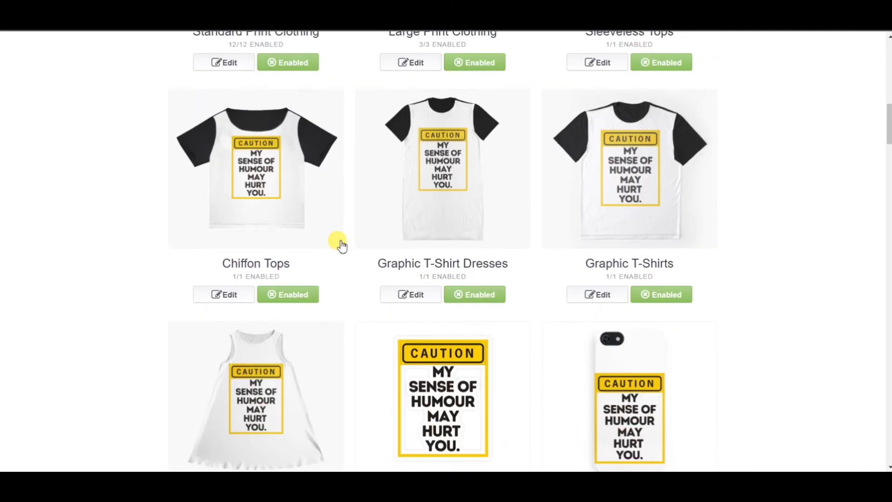
pyautogui.scroll(5, 341, 242)
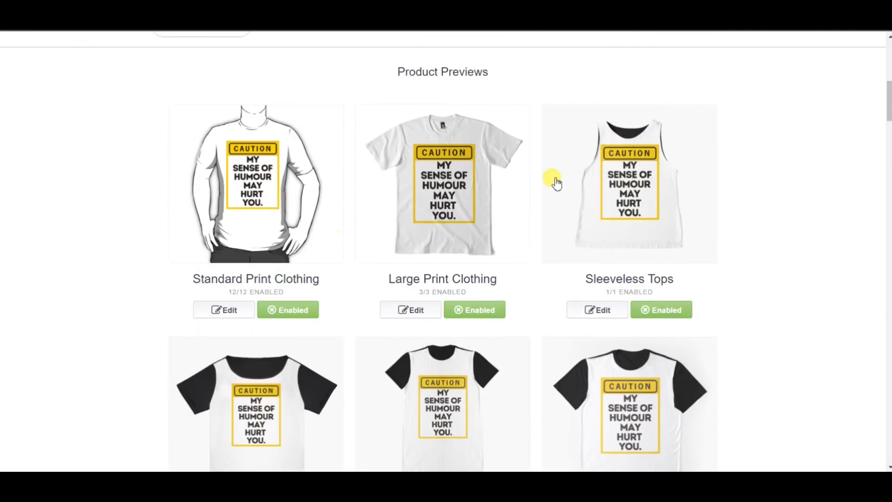
pyautogui.scroll(1, 556, 183)
pyautogui.scroll(-1, 556, 183)
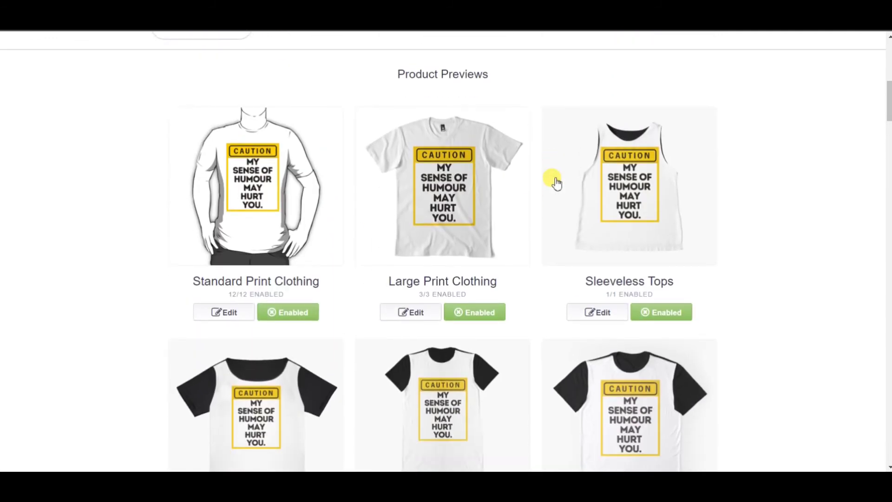
pyautogui.scroll(3, 557, 183)
# - Enable Masks as an available product
pyautogui.scroll(-20, 556, 184)
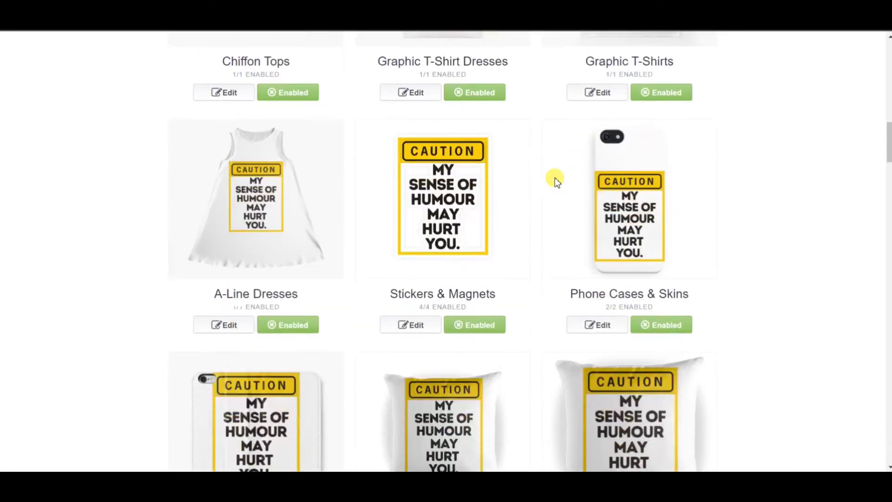
pyautogui.scroll(-20, 556, 184)
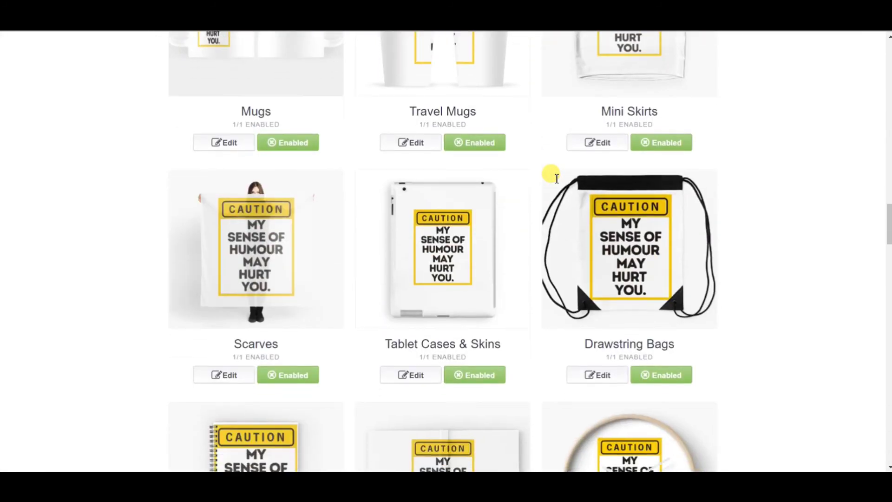
pyautogui.scroll(-15, 556, 183)
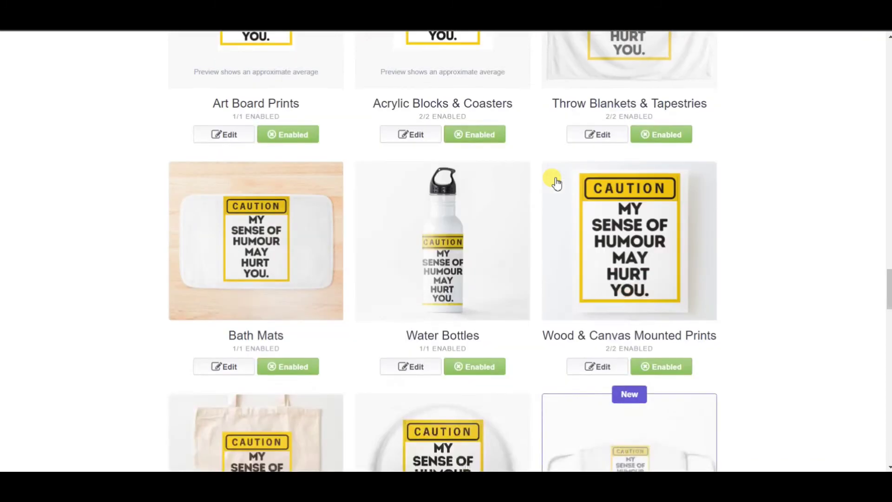
pyautogui.scroll(-3, 556, 179)
pyautogui.scroll(-1, 604, 163)
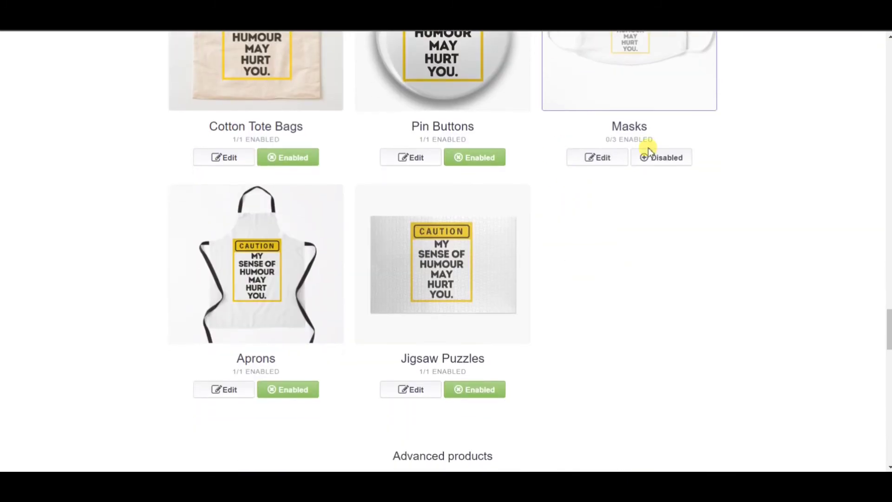
pyautogui.click(667, 159)
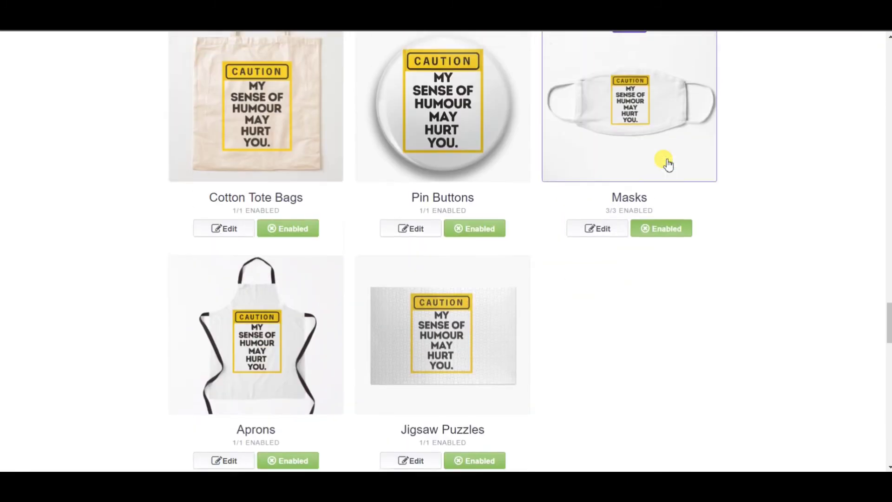
# - Confirm the right to sell products containing this artwork and save the work
pyautogui.scroll(-7, 703, 175)
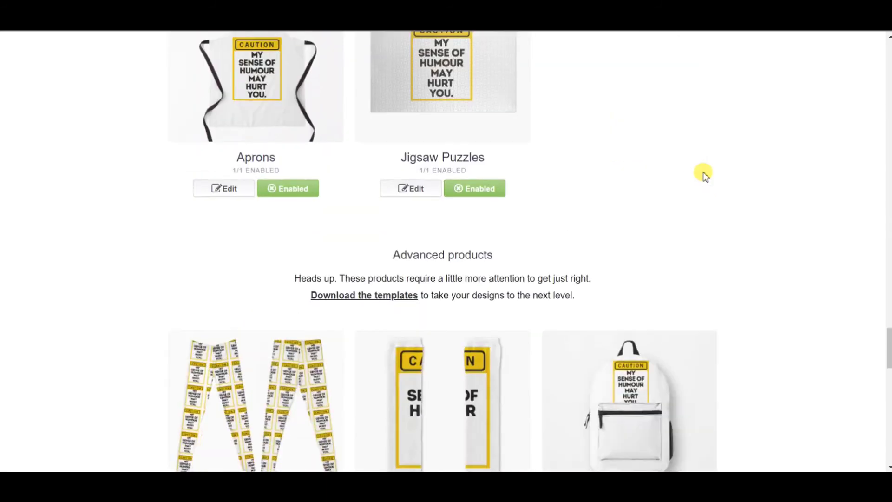
pyautogui.scroll(-10, 525, 274)
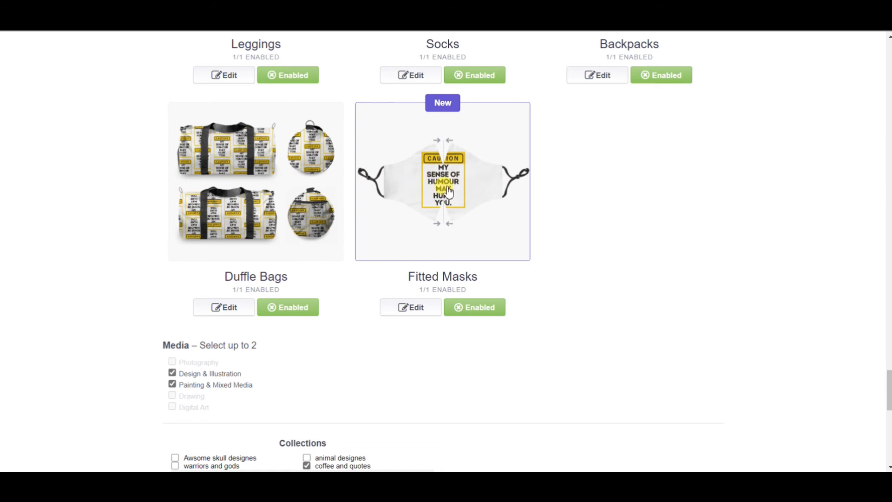
pyautogui.scroll(-2, 448, 191)
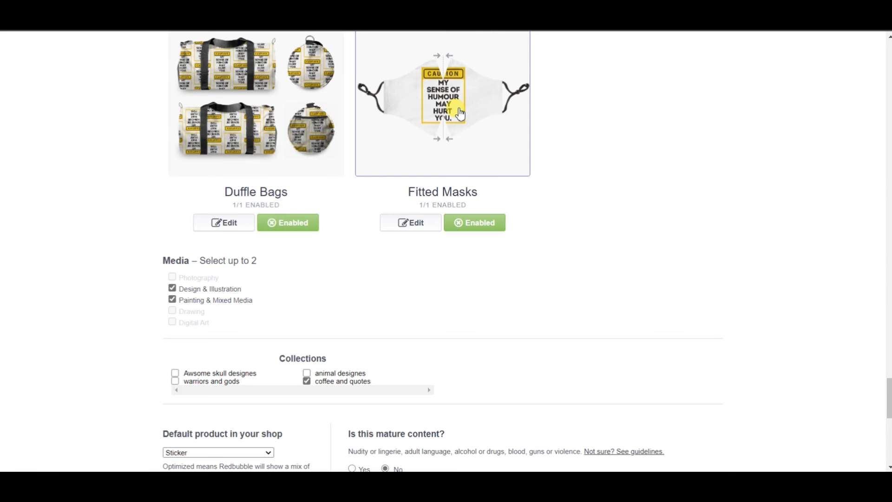
pyautogui.scroll(-3, 340, 167)
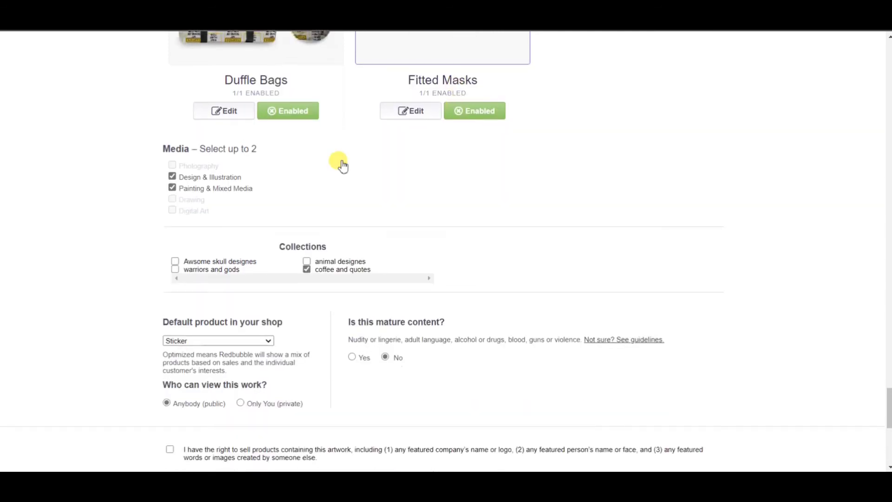
pyautogui.scroll(-1, 398, 225)
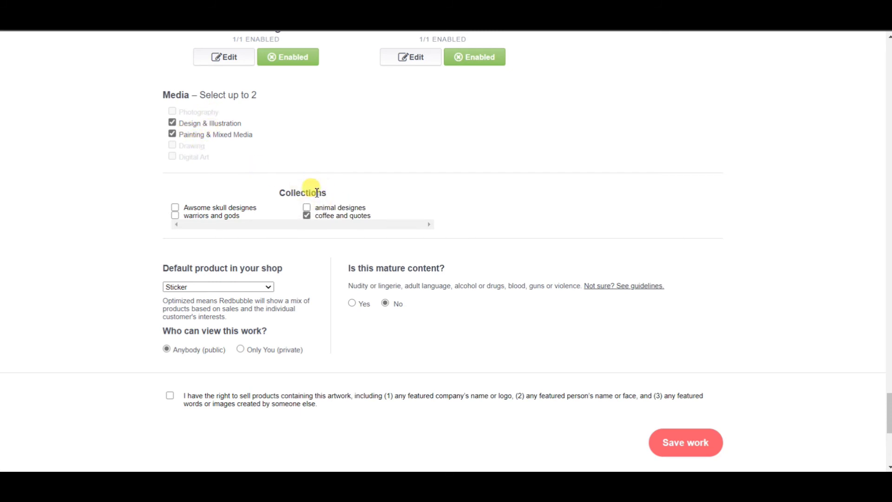
pyautogui.scroll(-1, 238, 277)
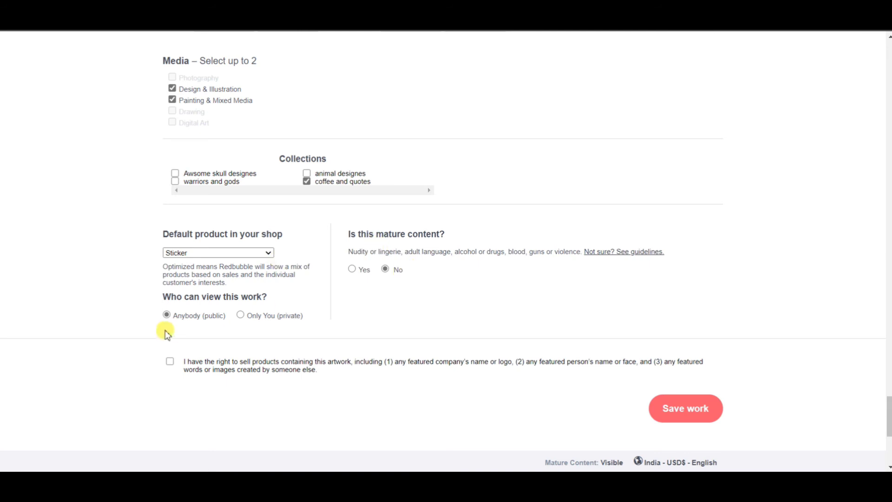
pyautogui.scroll(-2, 388, 347)
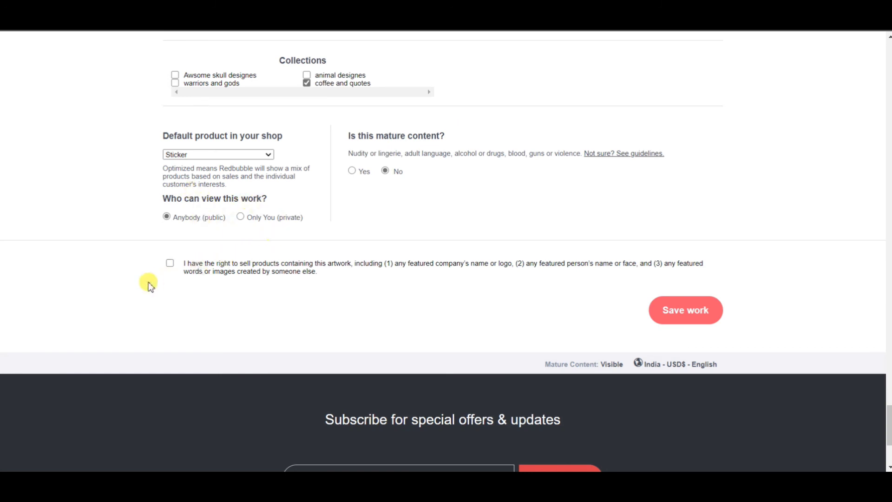
pyautogui.click(170, 264)
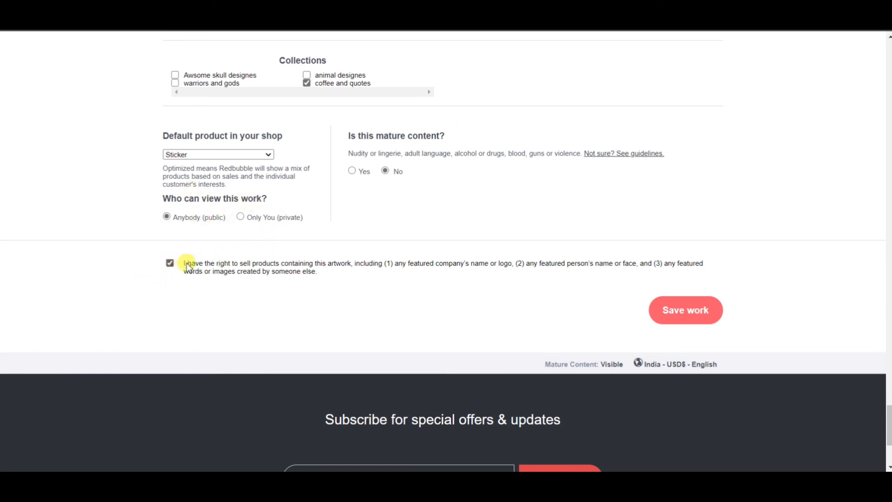
pyautogui.rightClick(691, 315)
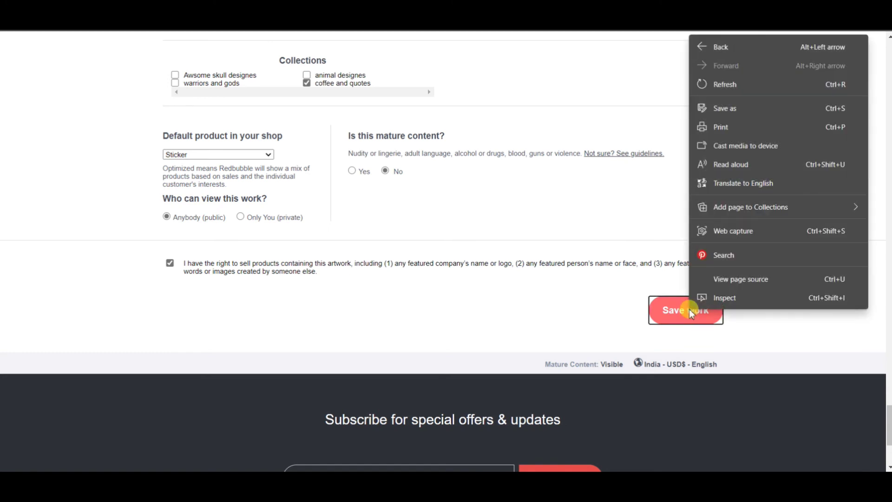
pyautogui.click(675, 314)
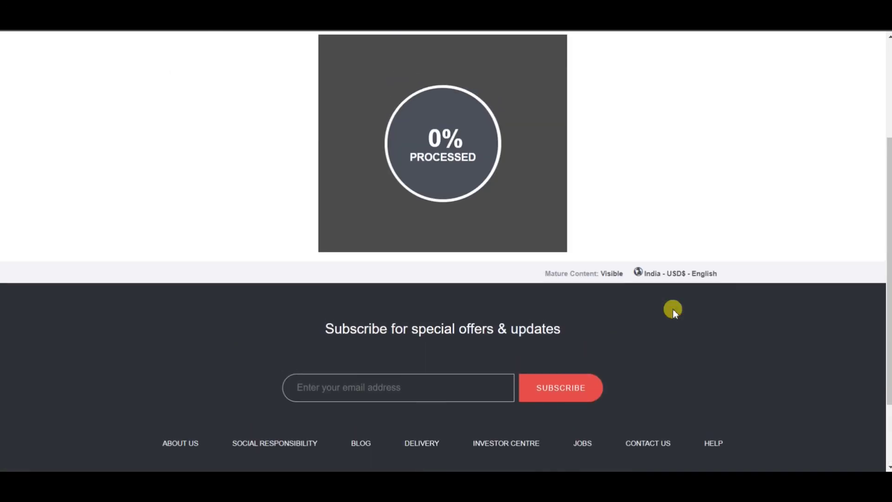
# - Look over the published design's title, tags, description and product previews on its sharing page
pyautogui.scroll(2, 674, 308)
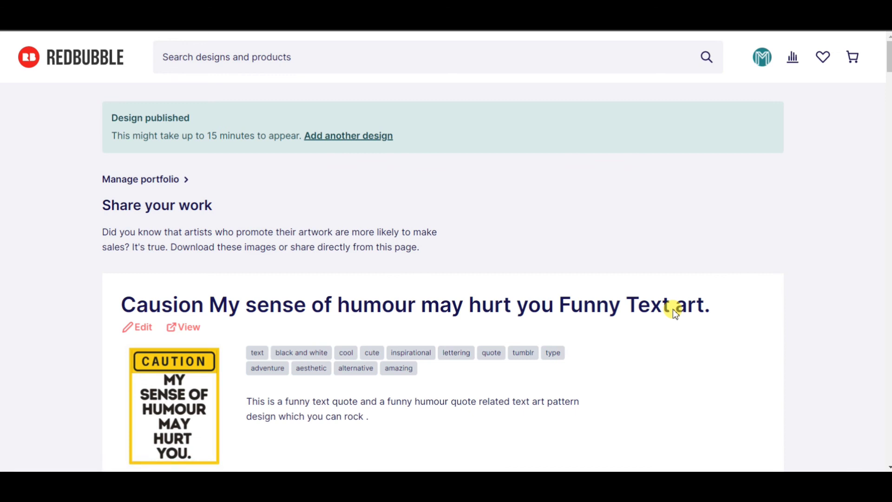
pyautogui.scroll(-4, 676, 352)
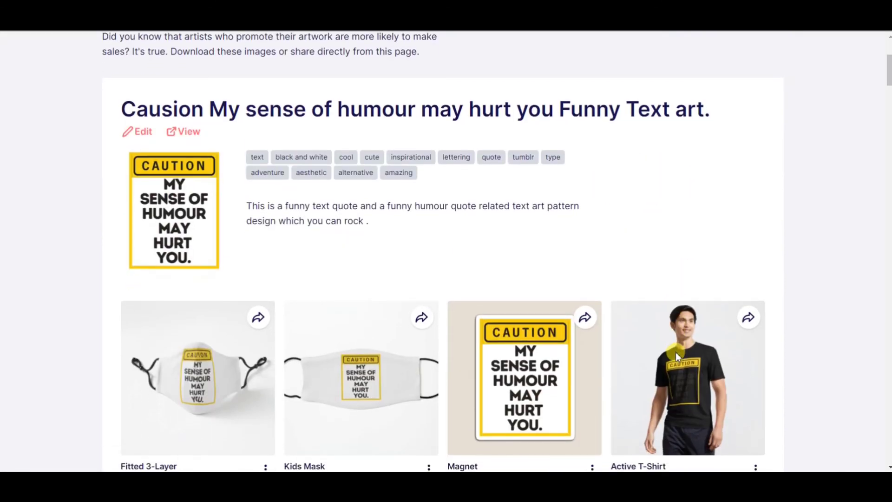
pyautogui.scroll(5, 676, 353)
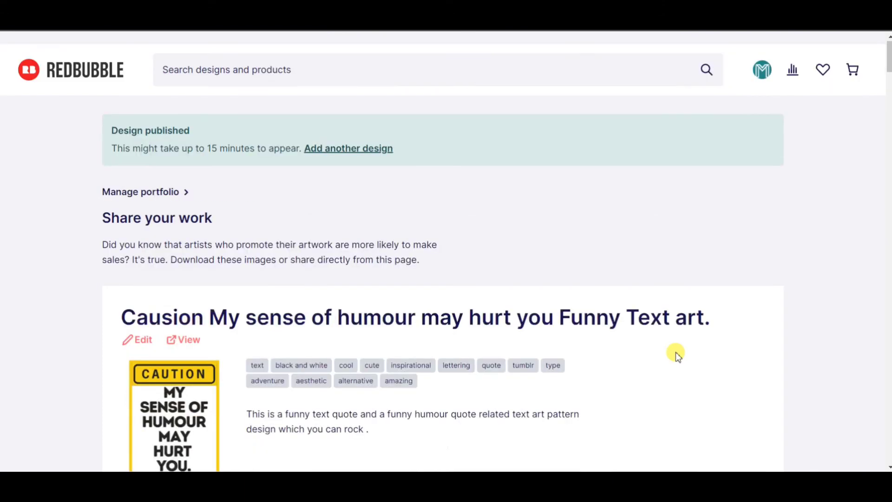
pyautogui.scroll(-10, 466, 261)
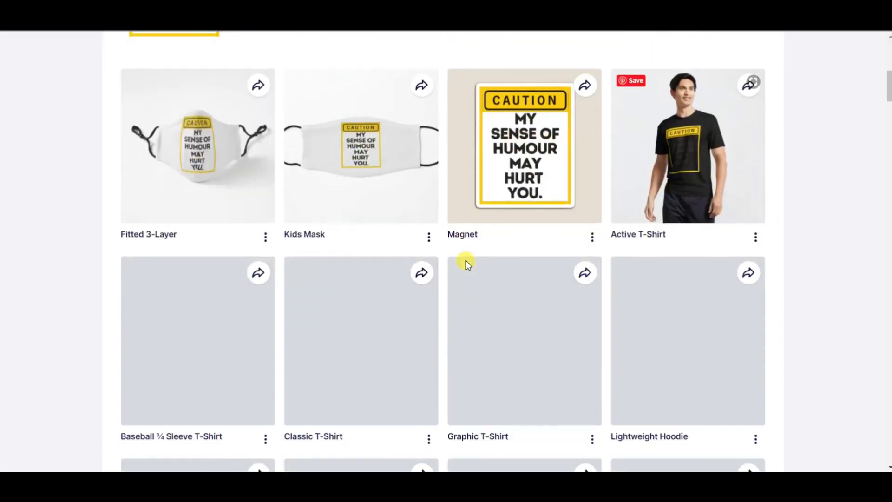
pyautogui.scroll(7, 466, 260)
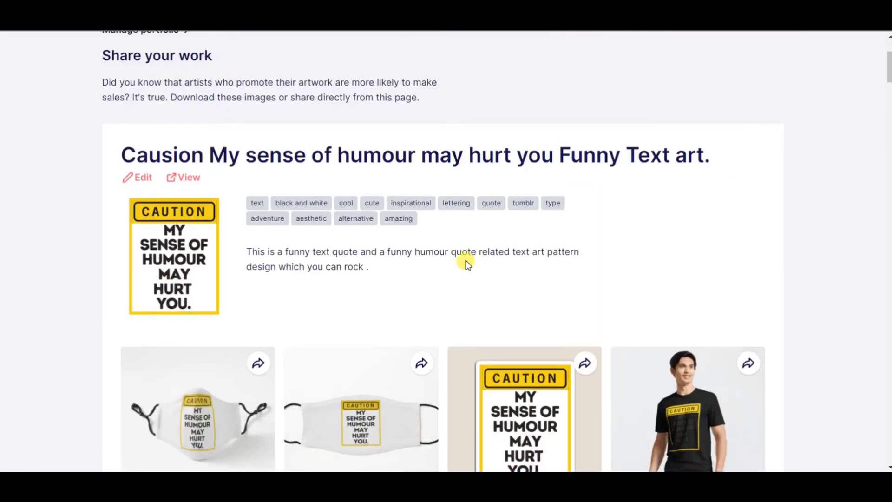